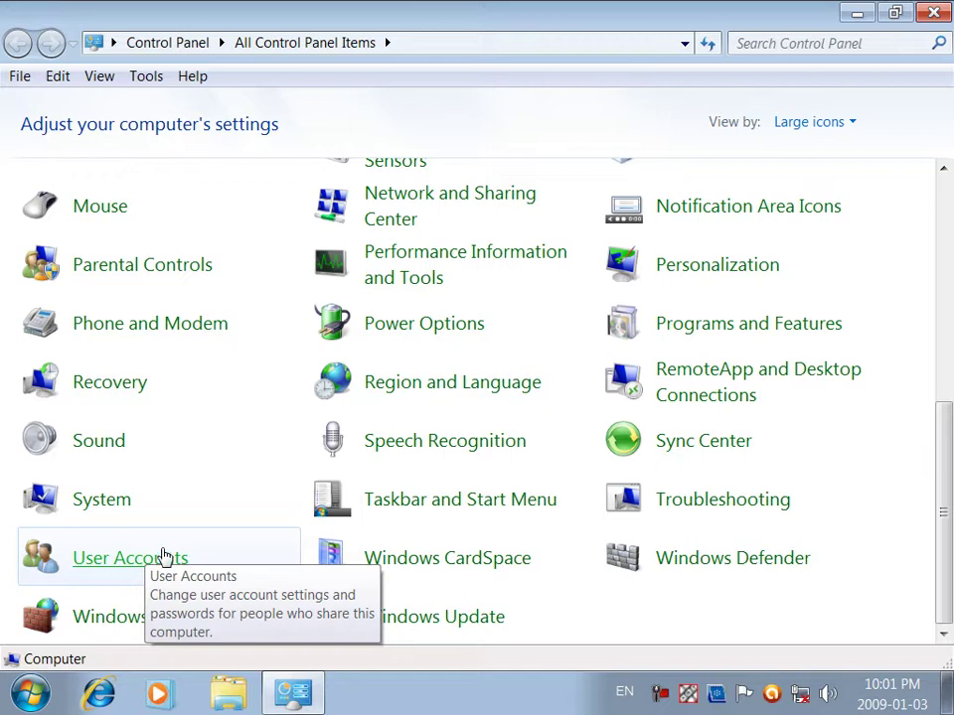
# Step: Minimize Control Panel from the taskbar and drag across the desktop while the slideshow cycles
pyautogui.click(303, 703)
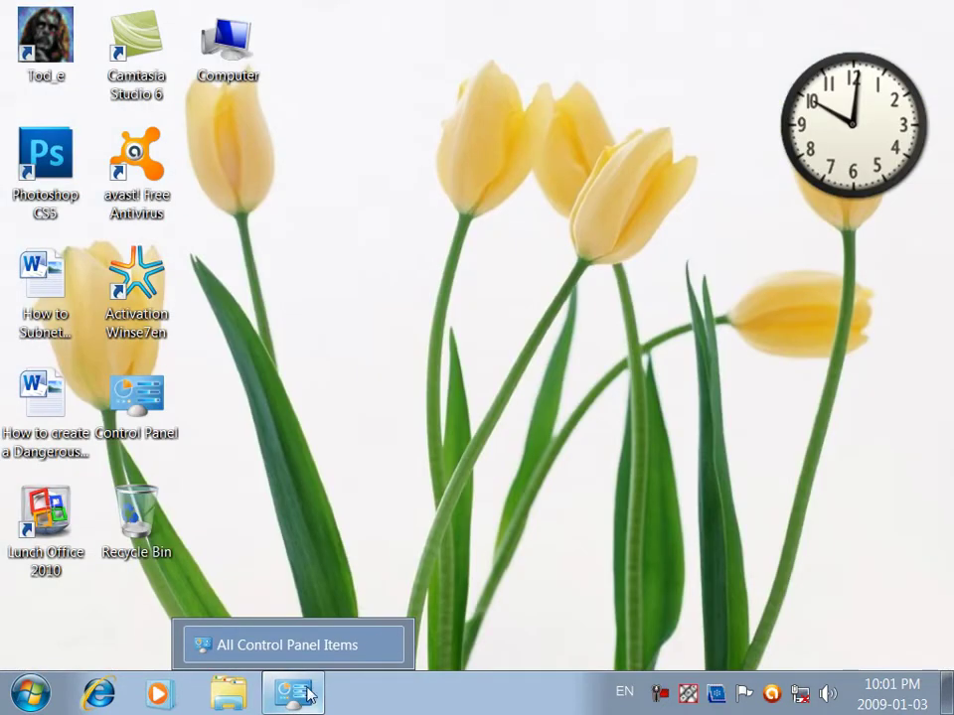
pyautogui.moveTo(296, 213); pyautogui.dragTo(481, 294)
pyautogui.moveTo(416, 422); pyautogui.dragTo(628, 494)
pyautogui.moveTo(263, 241); pyautogui.dragTo(490, 347)
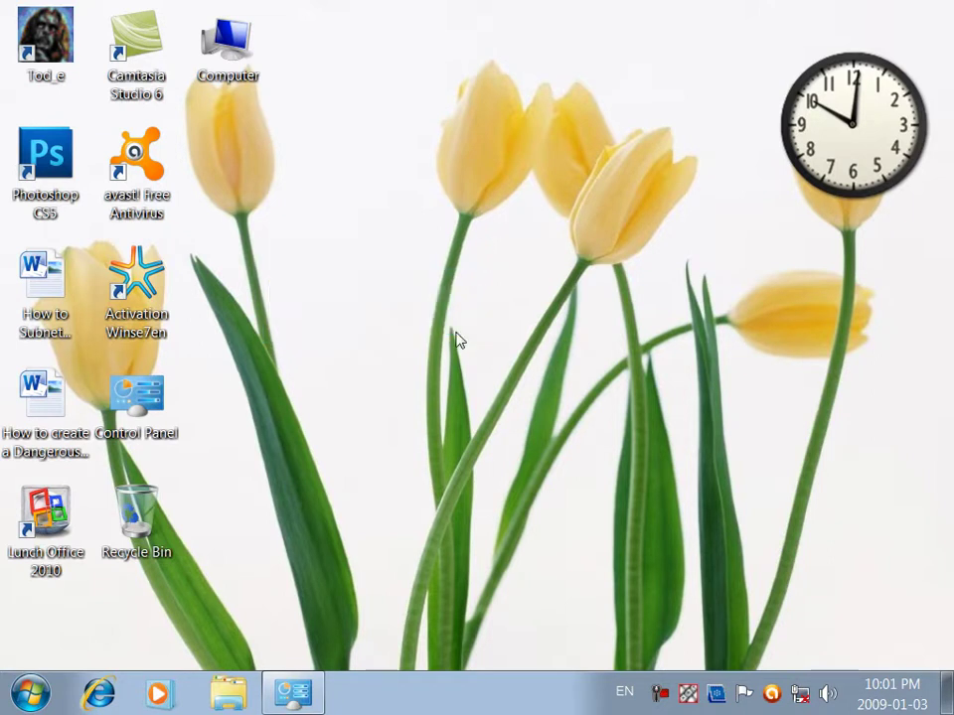
pyautogui.moveTo(312, 256); pyautogui.dragTo(490, 339)
pyautogui.moveTo(309, 229); pyautogui.dragTo(496, 308)
pyautogui.moveTo(537, 251); pyautogui.dragTo(752, 319)
pyautogui.moveTo(300, 341); pyautogui.dragTo(649, 451)
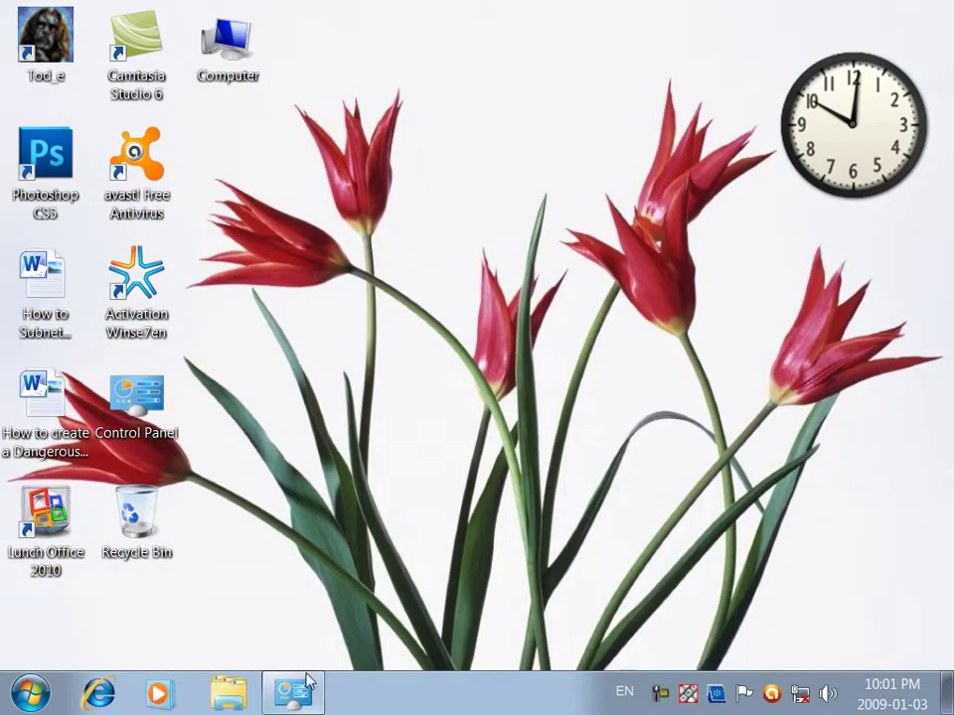
# Step: Restore Control Panel from the taskbar and open User Accounts from the item list
pyautogui.moveTo(308, 682)
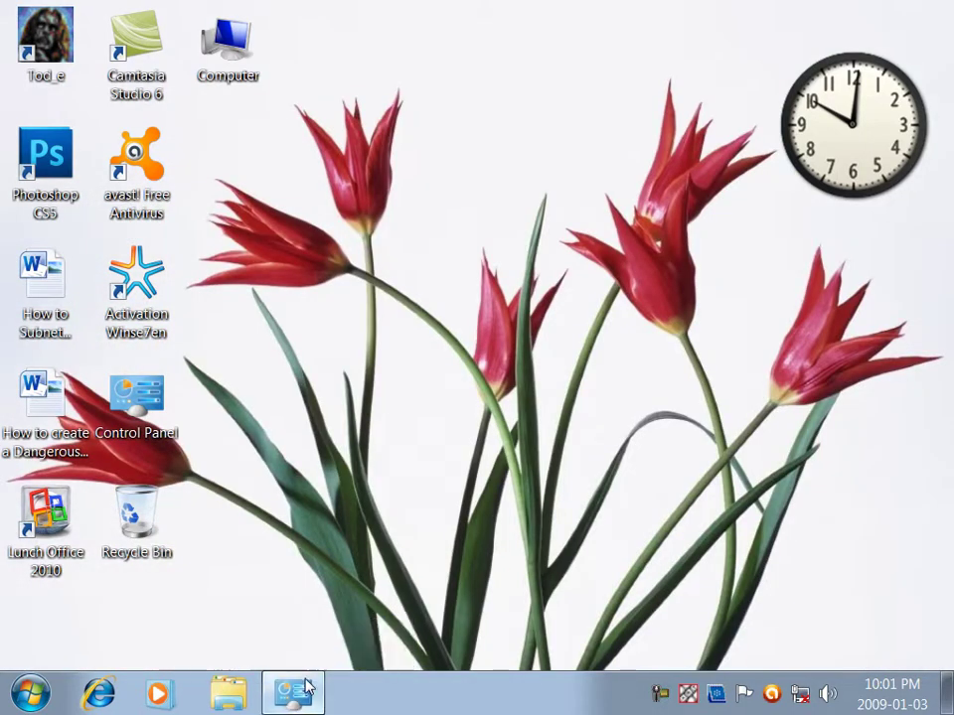
pyautogui.click(307, 687)
pyautogui.scroll(-5, 155, 575)
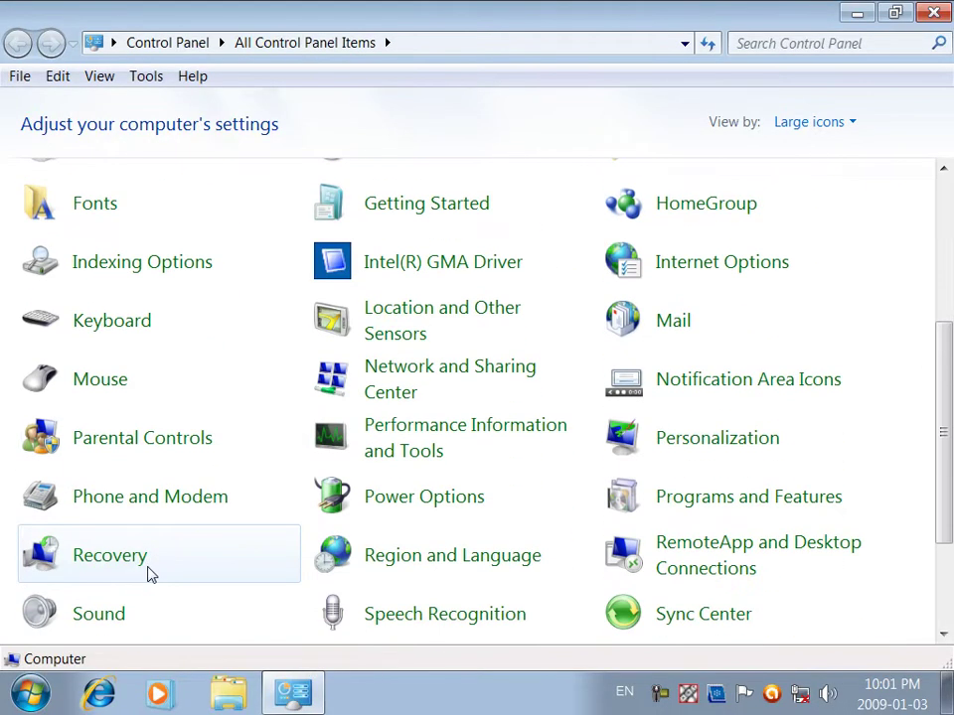
pyautogui.scroll(-3, 151, 507)
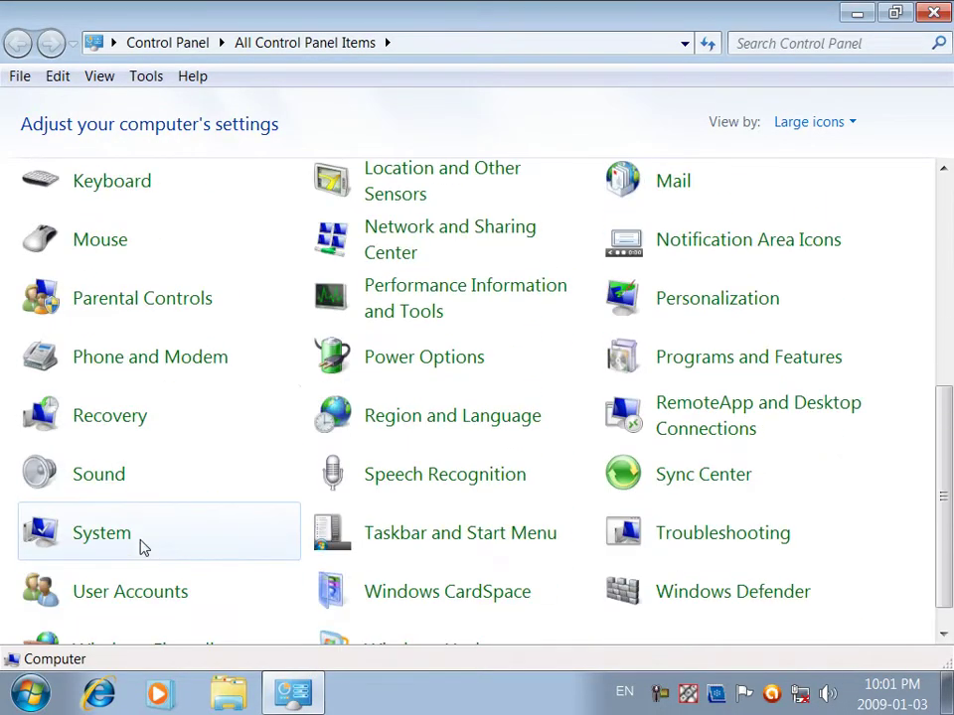
pyautogui.click(139, 590)
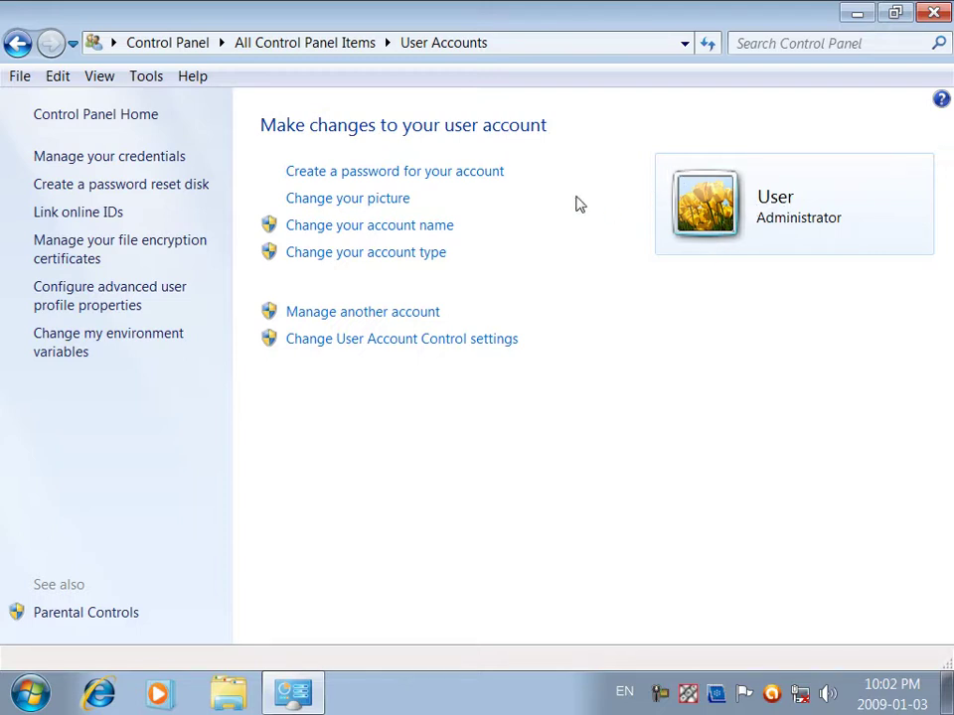
# Step: Create a confirmed account password with the hint 'the password is the af'
pyautogui.click(463, 173)
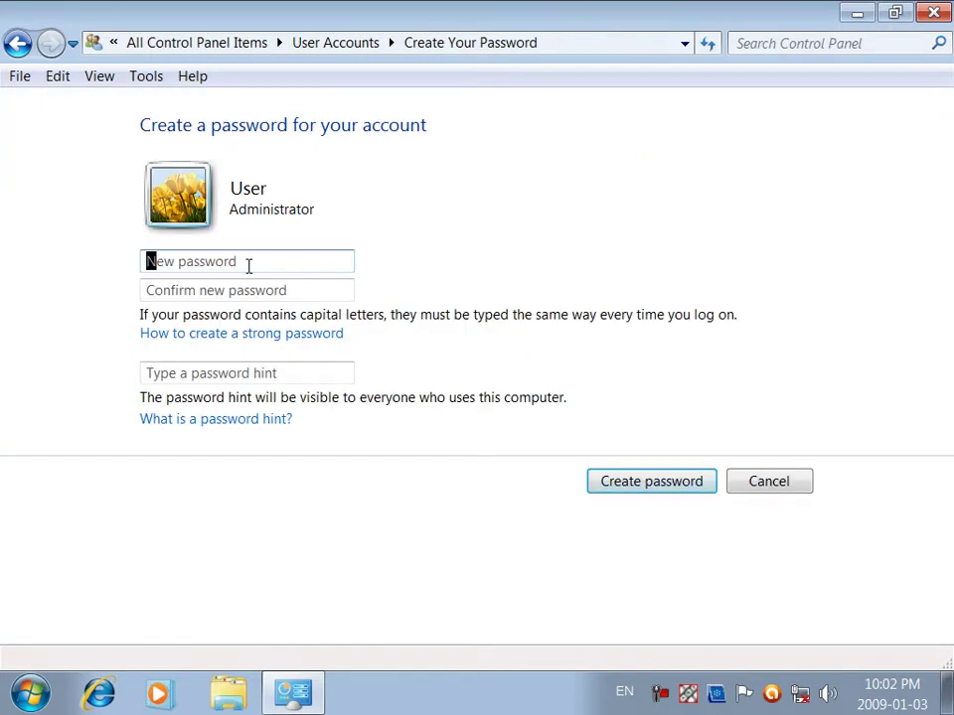
pyautogui.write('123456')
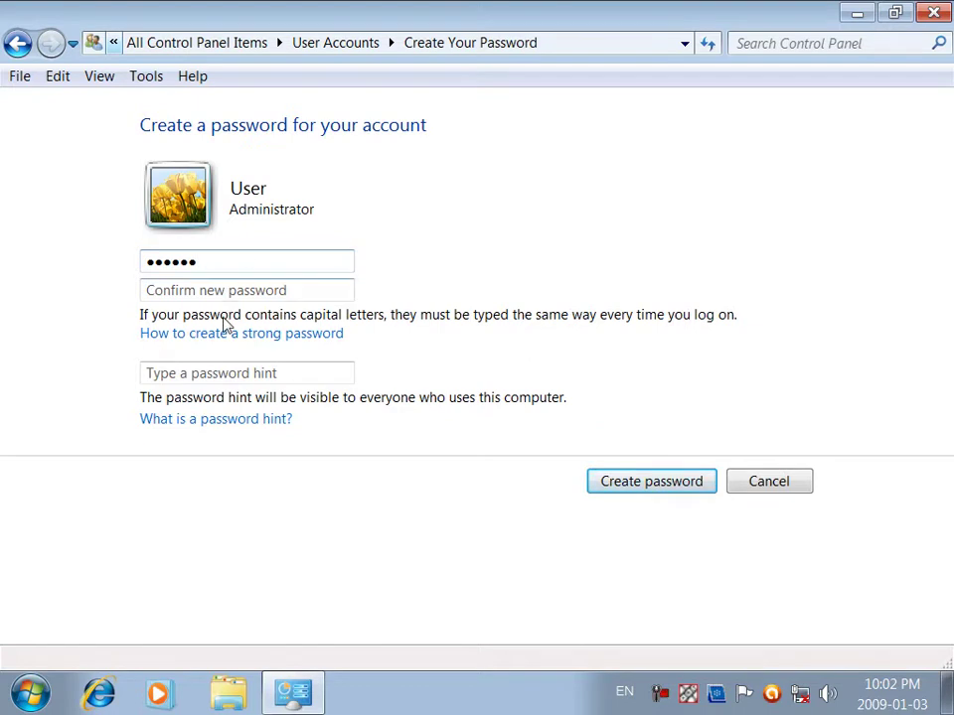
pyautogui.click(299, 290)
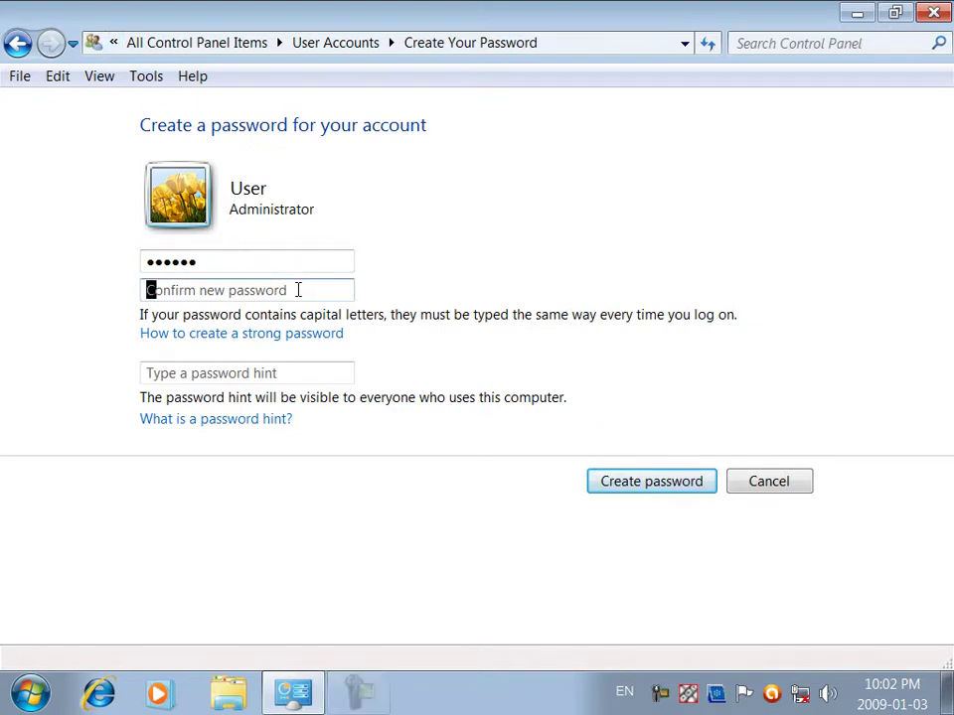
pyautogui.write('123456')
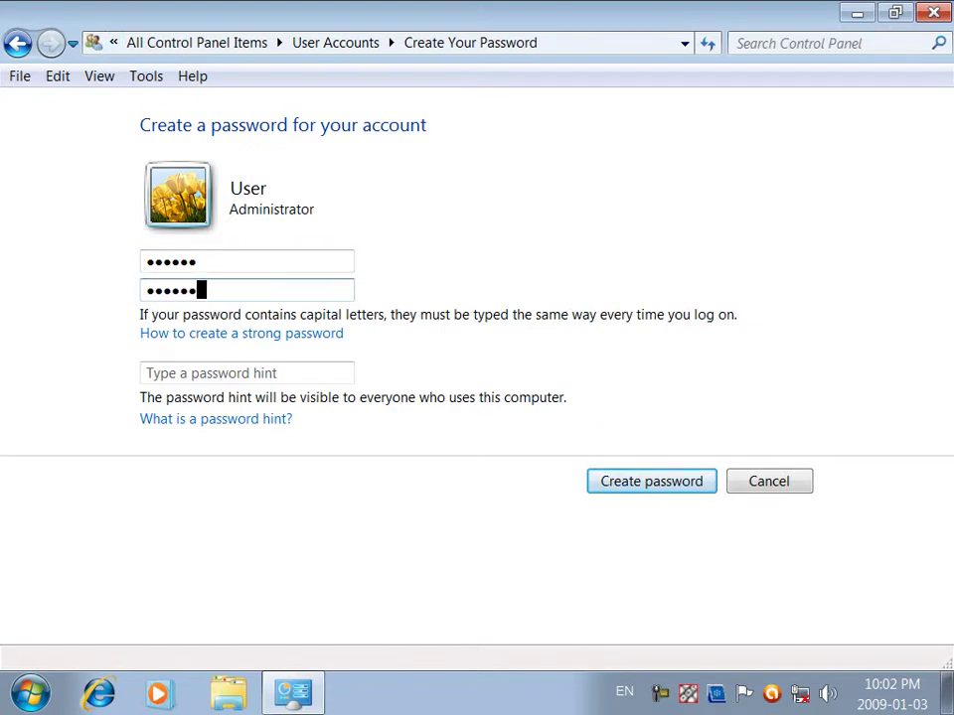
pyautogui.press('BackSpace')
pyautogui.press('BackSpace')
pyautogui.press('BackSpace')
pyautogui.press('BackSpace')
pyautogui.press('BackSpace')
pyautogui.press('BackSpace')
pyautogui.write('123456')
pyautogui.click(285, 368)
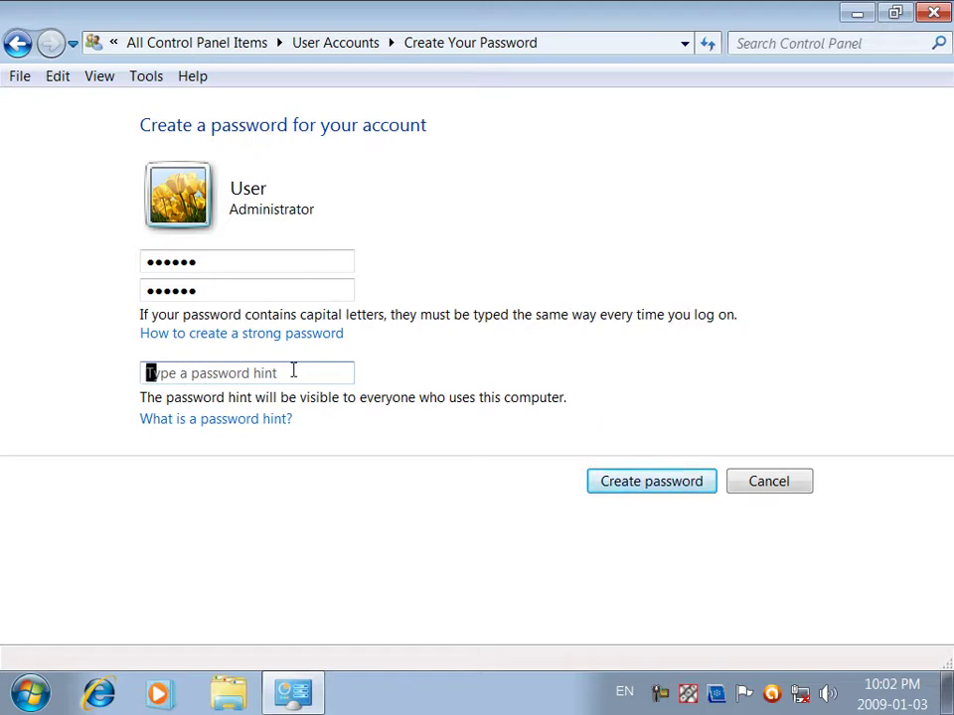
pyautogui.write('the password is ')
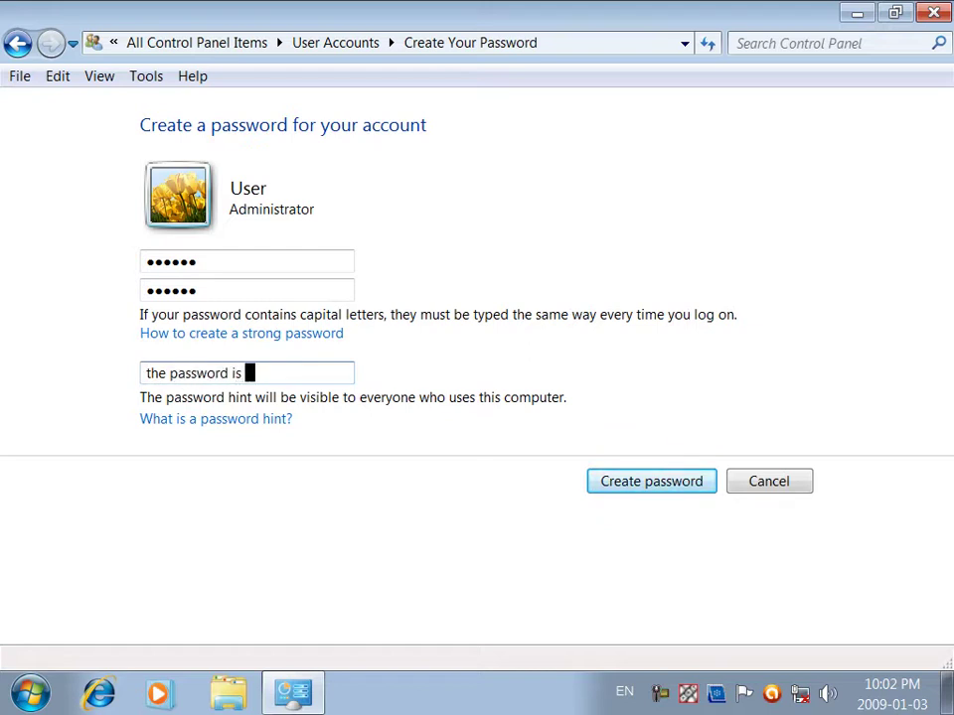
pyautogui.write('the af')
pyautogui.click(653, 487)
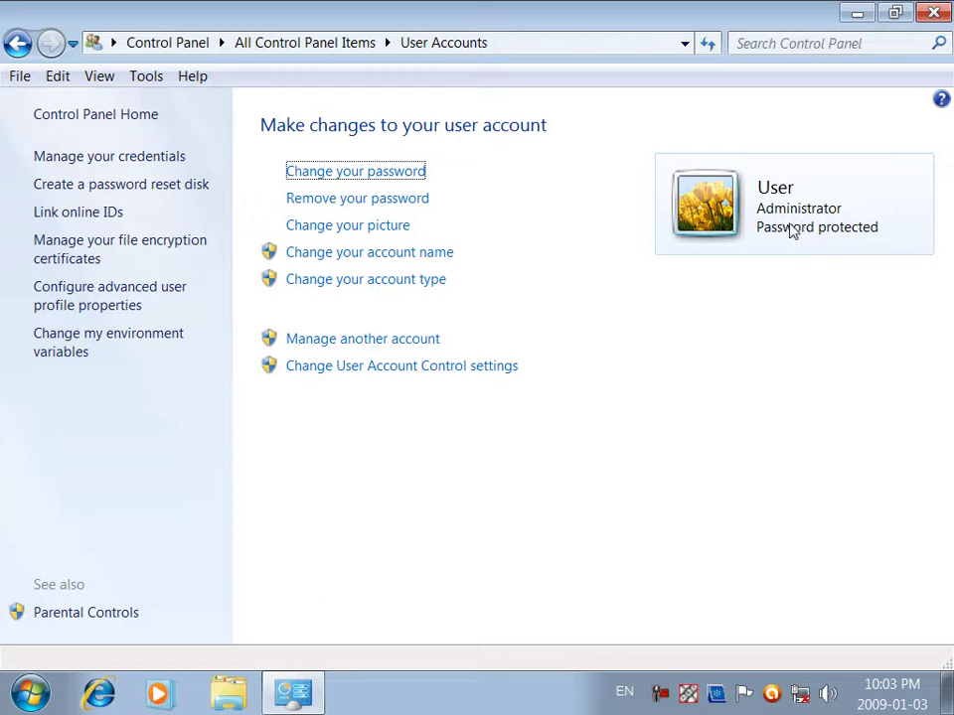
# Step: Remove the account password by entering the current password and confirming
pyautogui.click(411, 203)
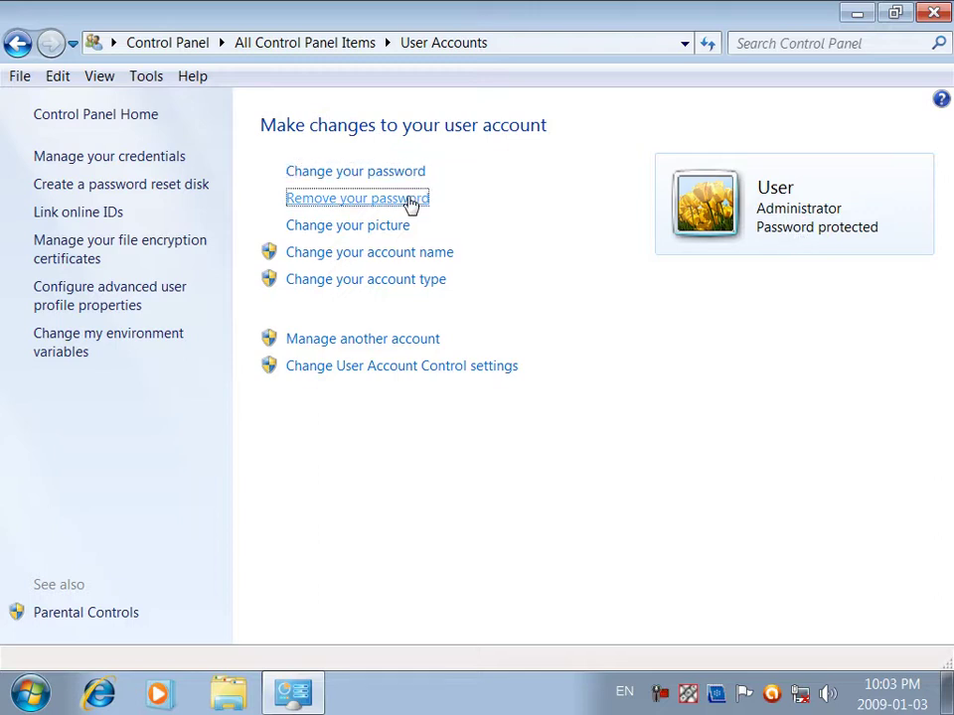
pyautogui.write('******')
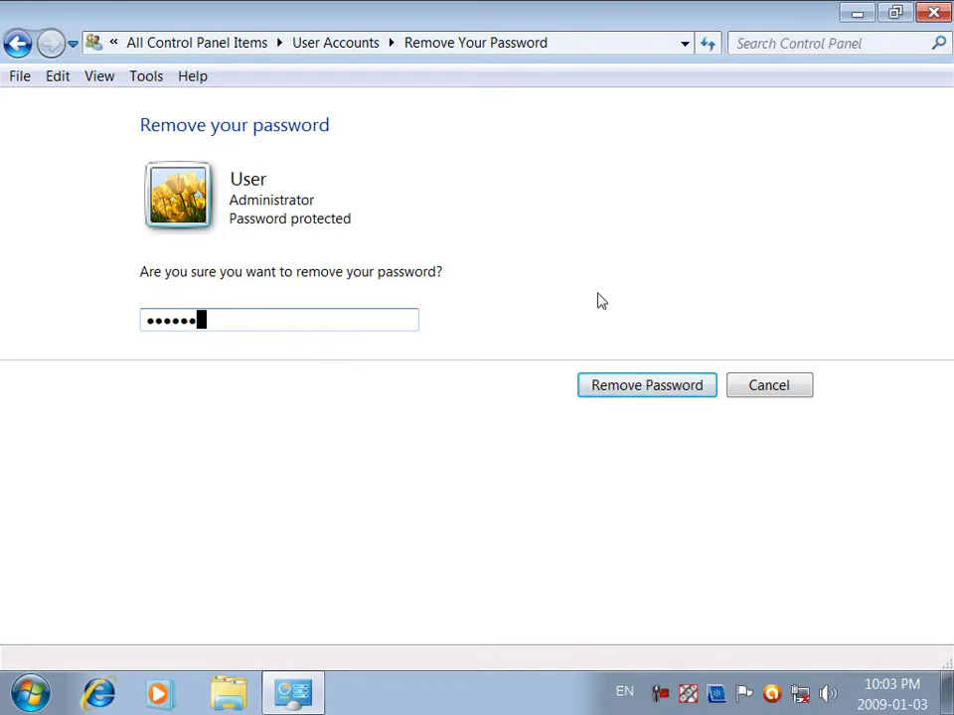
pyautogui.click(656, 387)
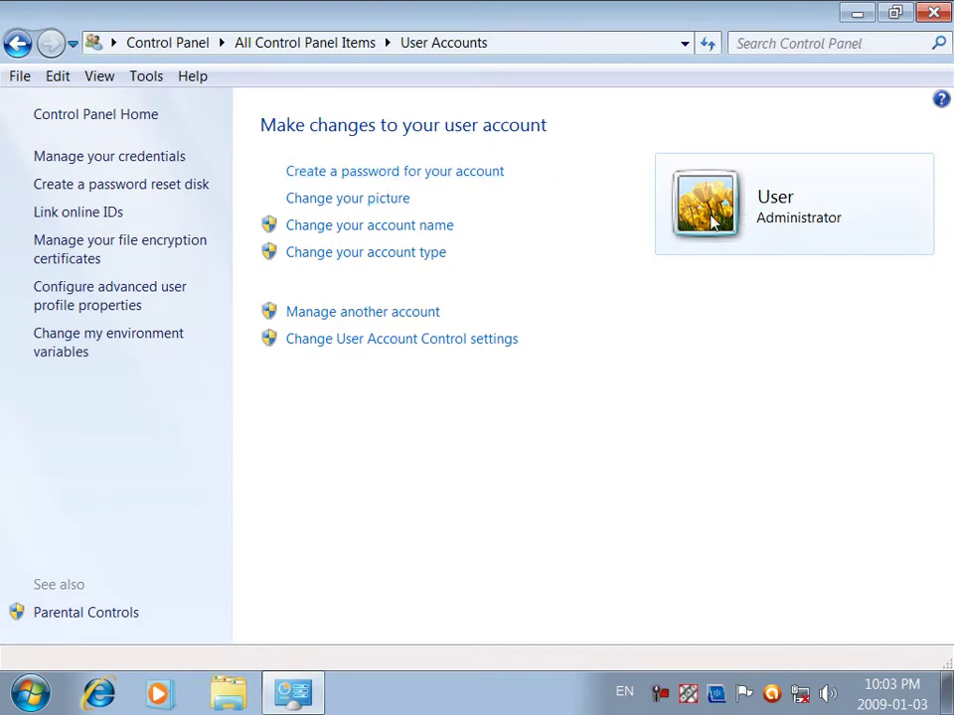
# Step: Set the account picture to the butterfly image
pyautogui.click(348, 198)
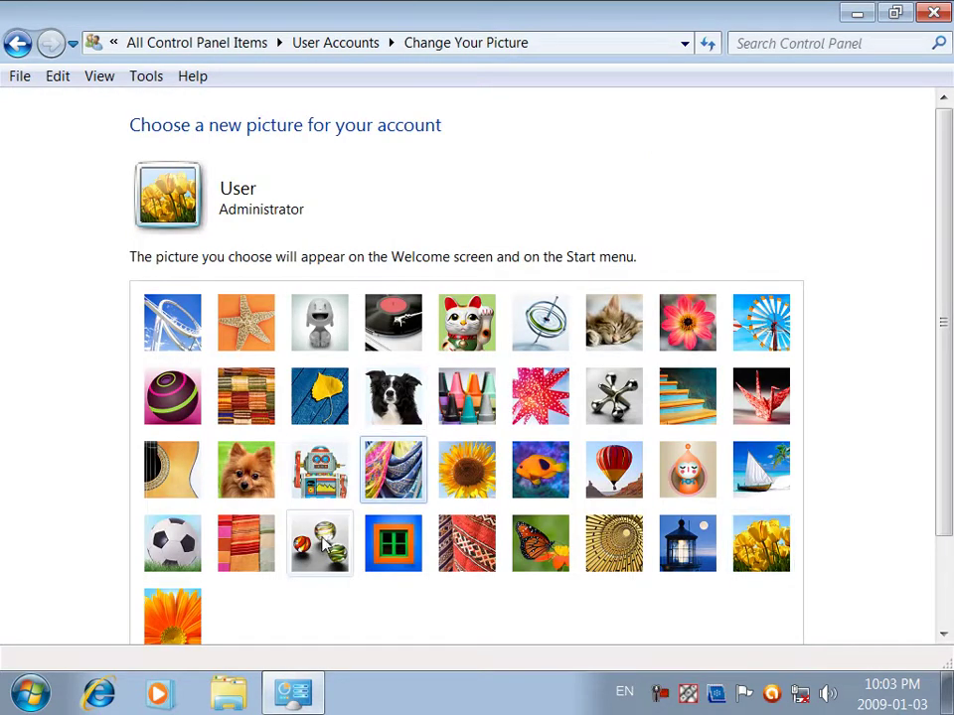
pyautogui.click(531, 546)
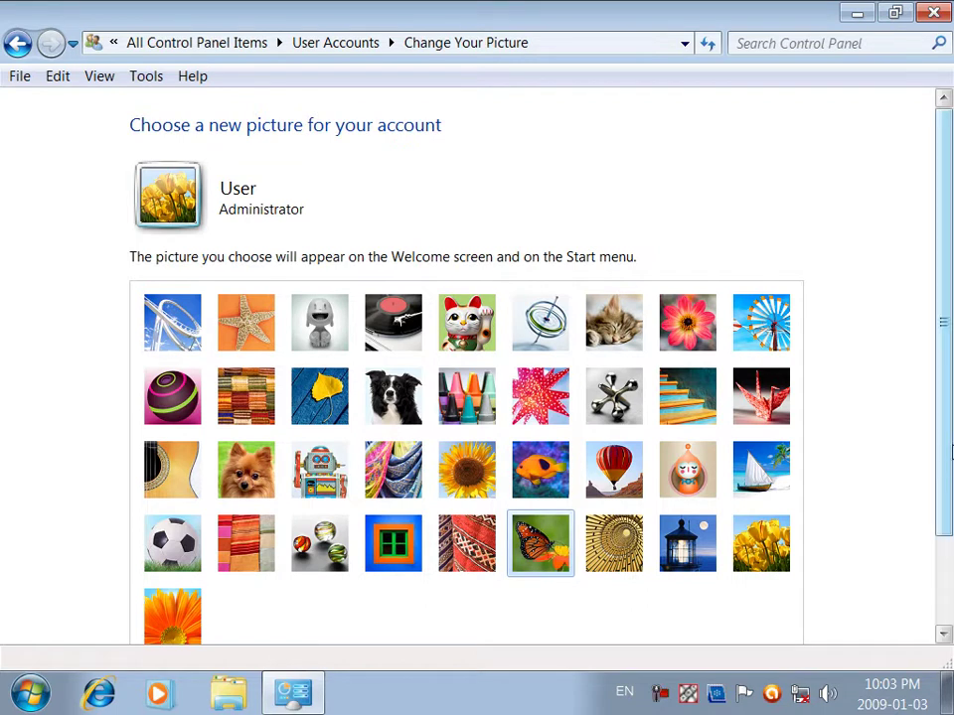
pyautogui.scroll(-2, 943, 328)
pyautogui.click(645, 607)
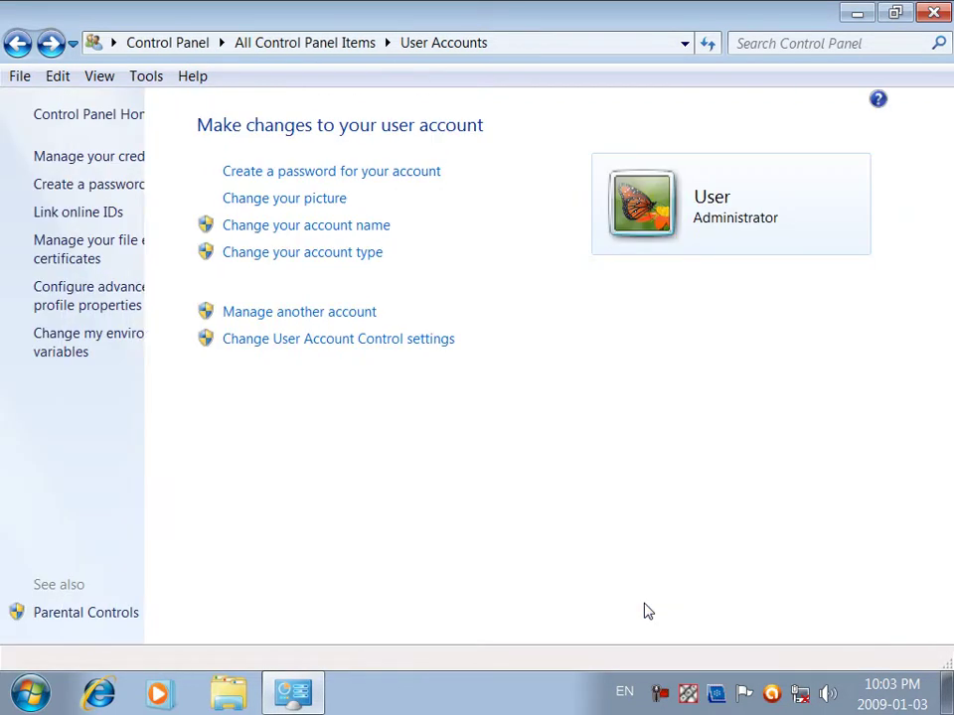
# Step: Browse to the picture folder on E: and set Ghafar-Flower (9) as the account picture
pyautogui.click(343, 200)
pyautogui.scroll(-1, 904, 417)
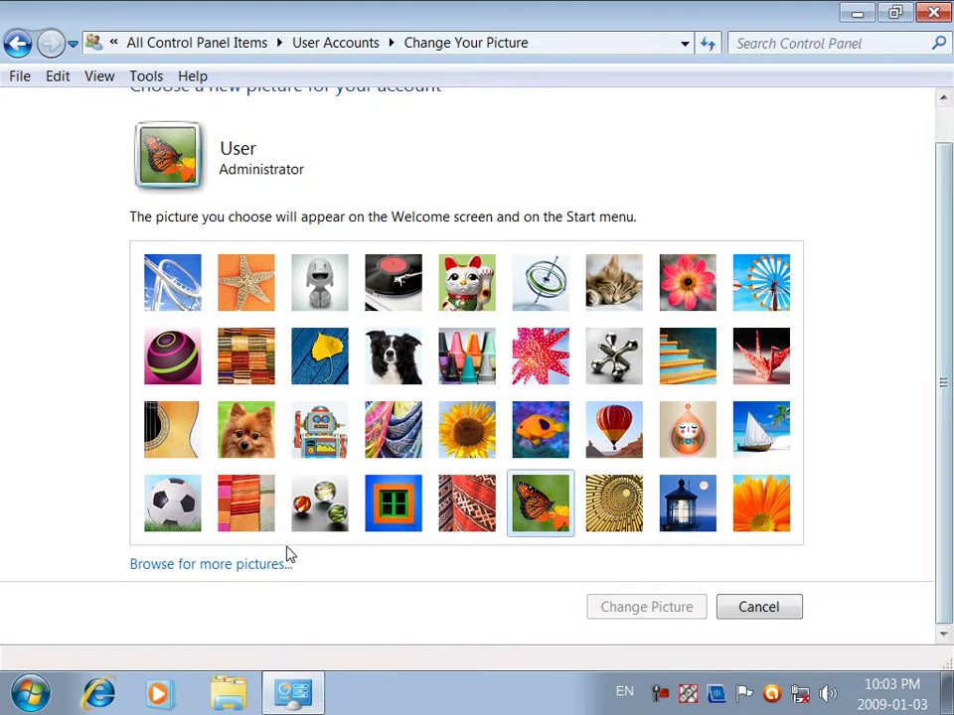
pyautogui.click(244, 568)
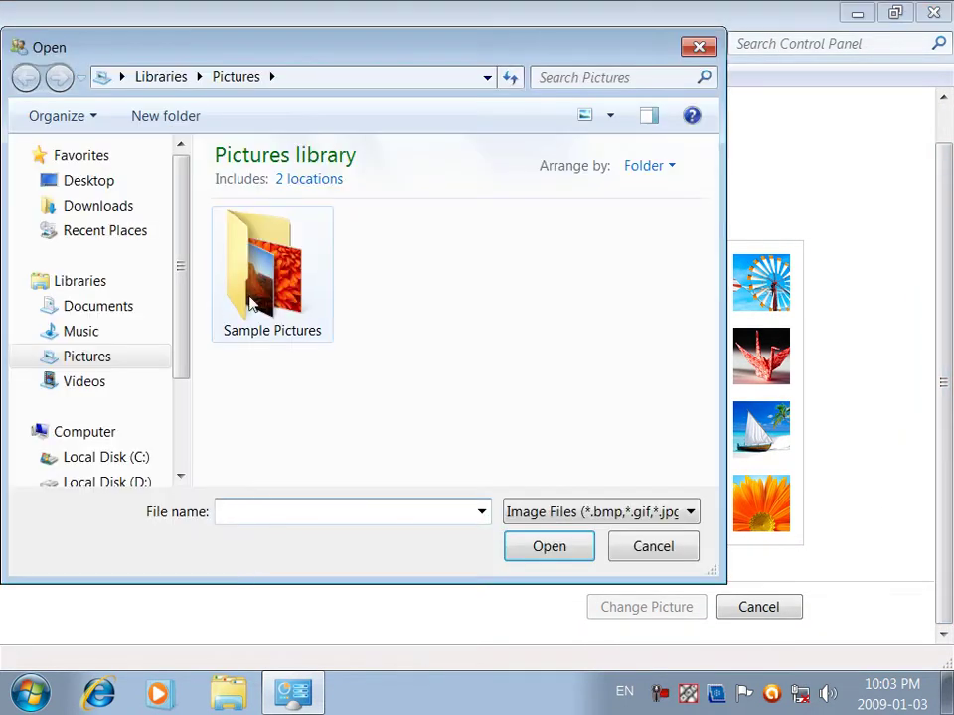
pyautogui.scroll(-2, 149, 397)
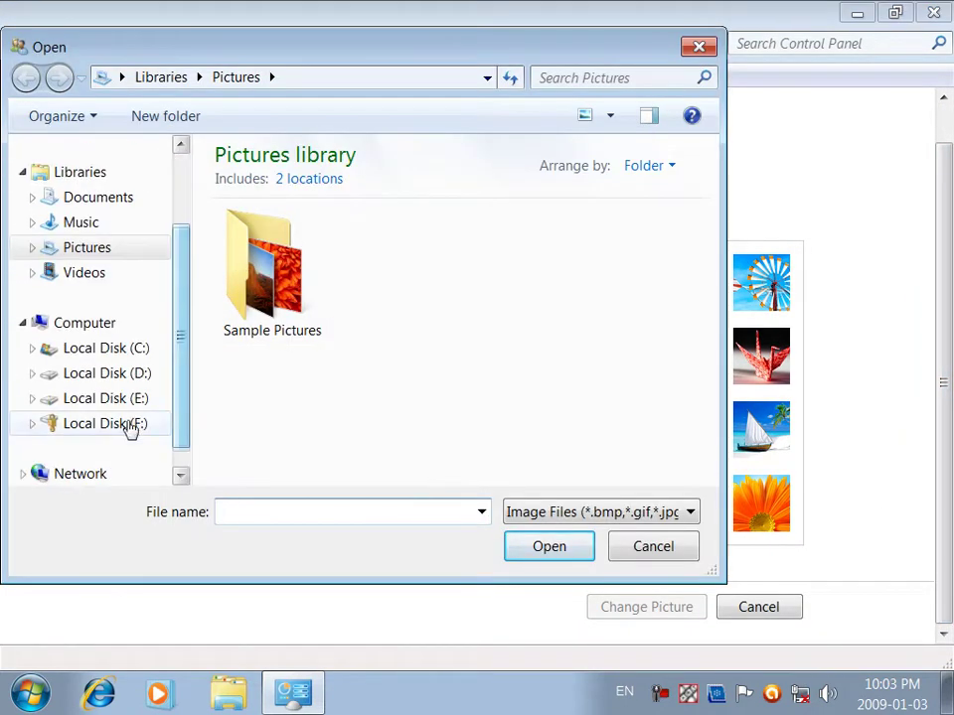
pyautogui.click(111, 374)
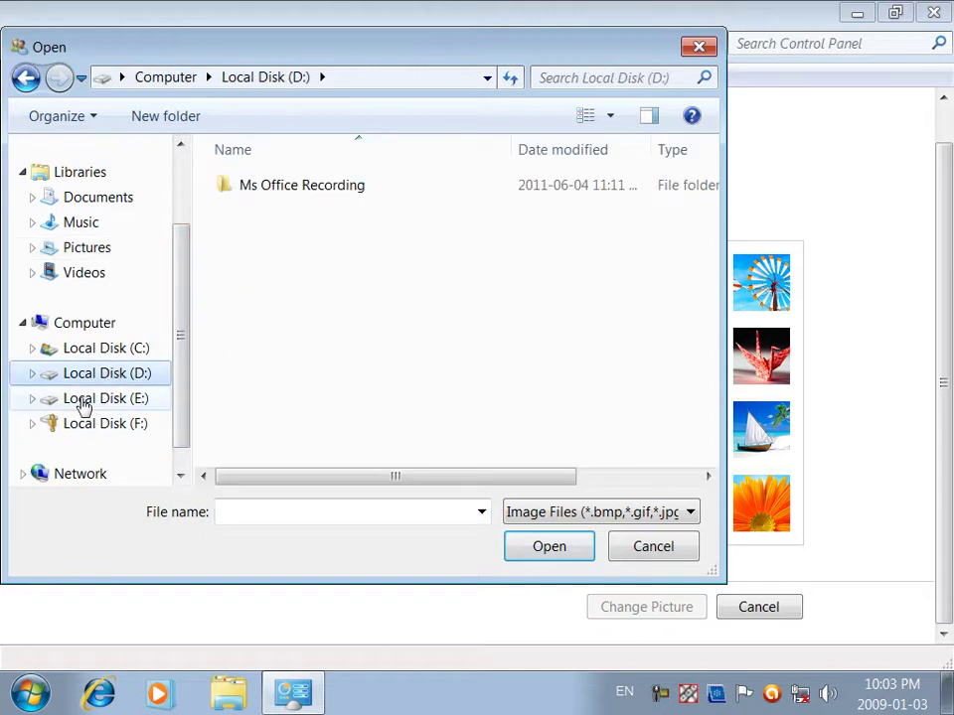
pyautogui.click(62, 401)
pyautogui.moveTo(706, 256); pyautogui.dragTo(720, 397)
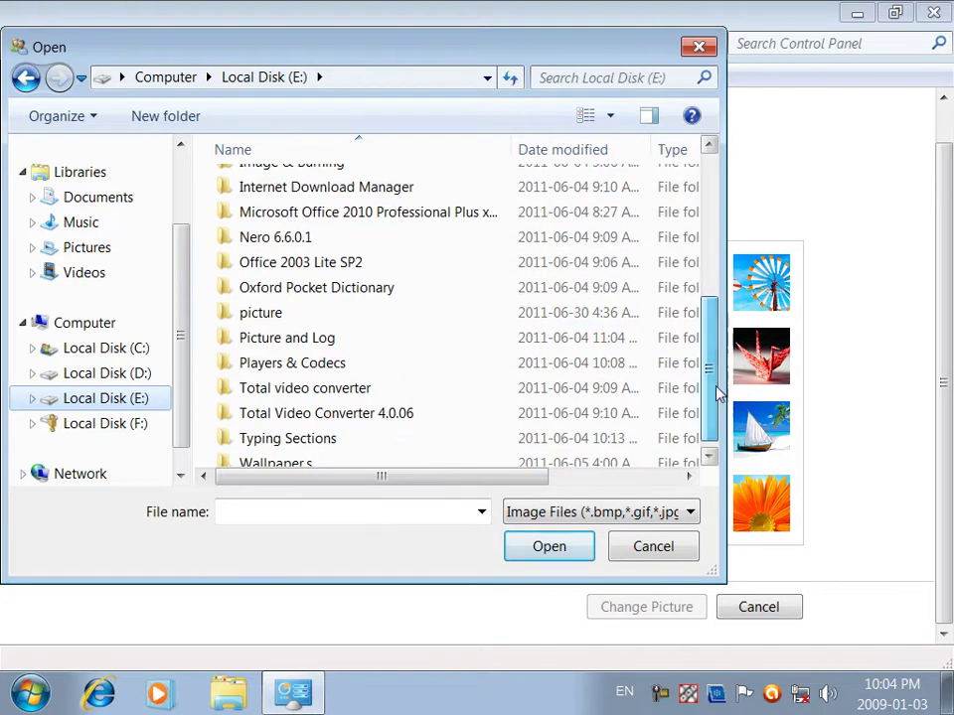
pyautogui.doubleClick(268, 321)
pyautogui.click(270, 321)
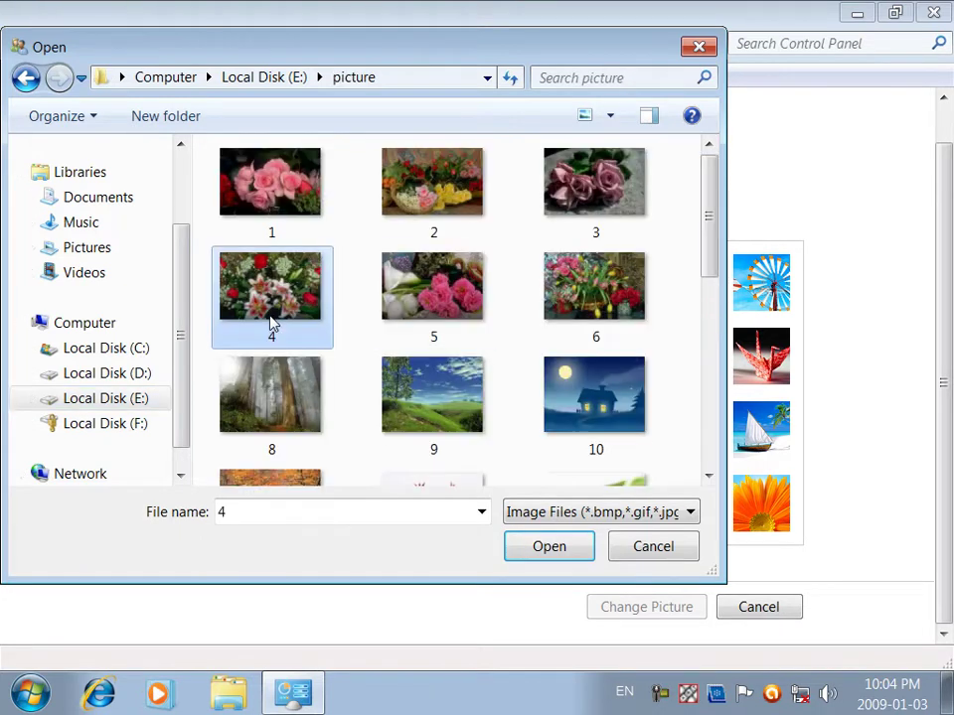
pyautogui.moveTo(709, 223); pyautogui.dragTo(696, 348)
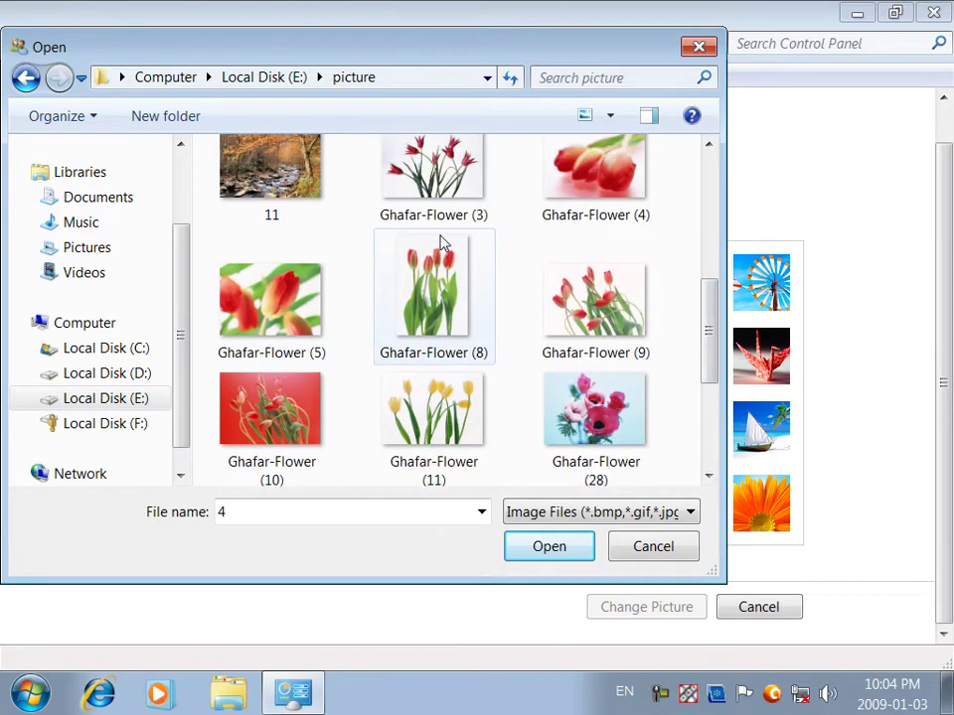
pyautogui.click(387, 278)
pyautogui.click(588, 283)
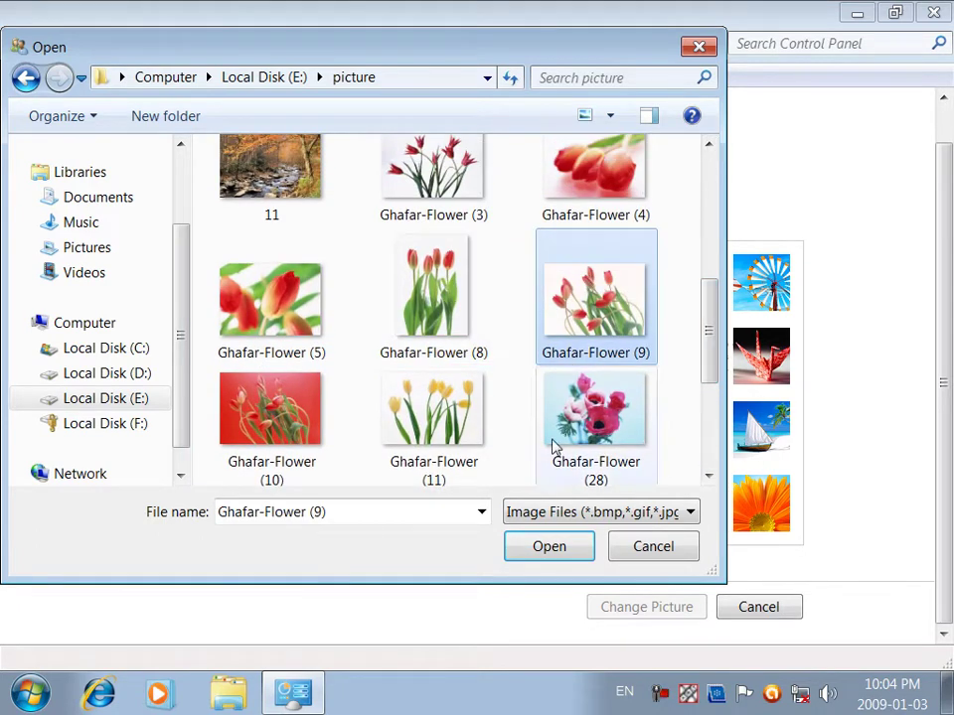
pyautogui.click(549, 544)
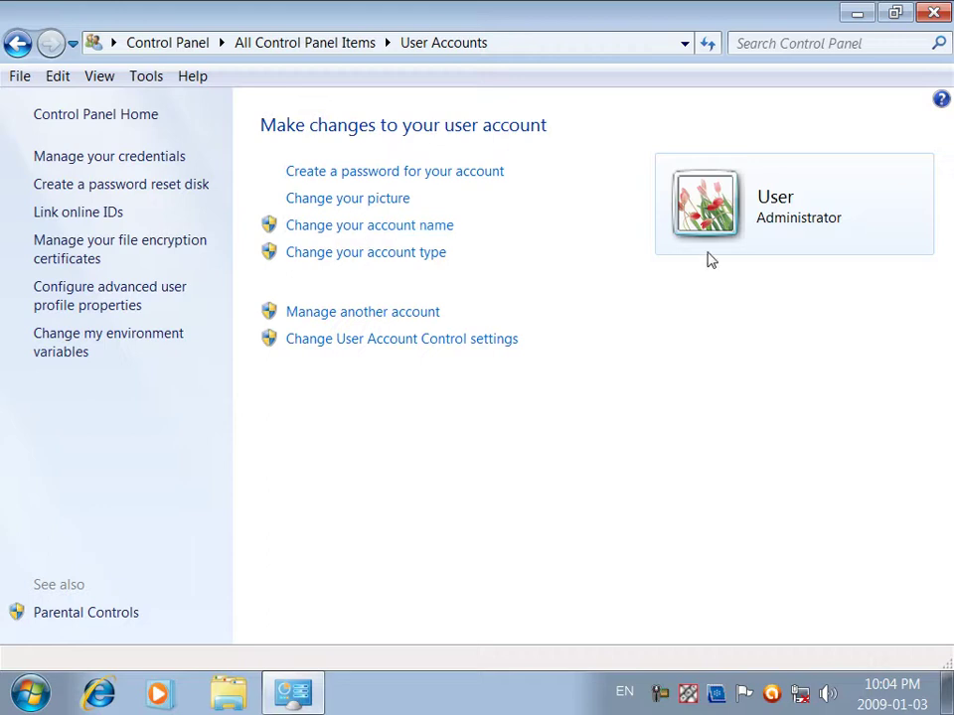
# Step: Change the administrator account name to 'Noor Institue Comput'
pyautogui.click(434, 224)
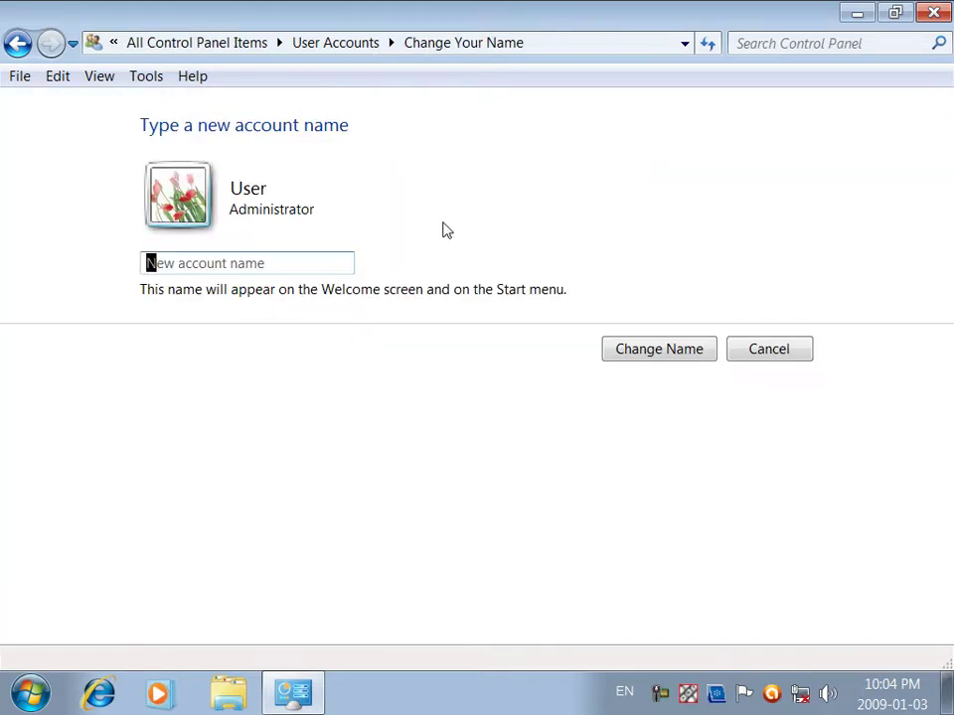
pyautogui.write('Noor Institue Comput')
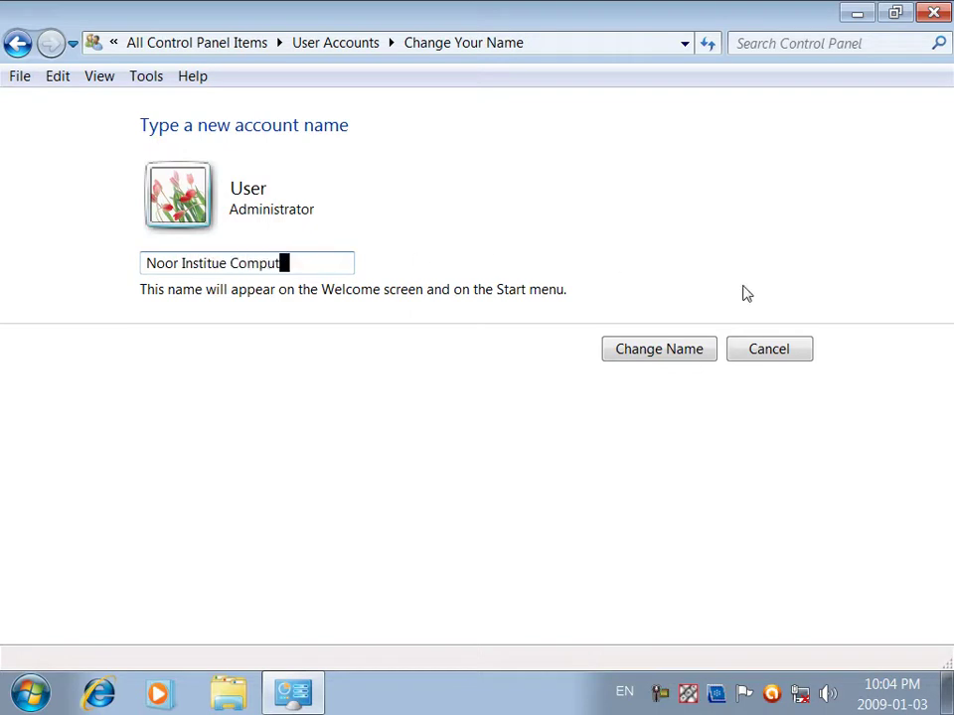
pyautogui.click(648, 357)
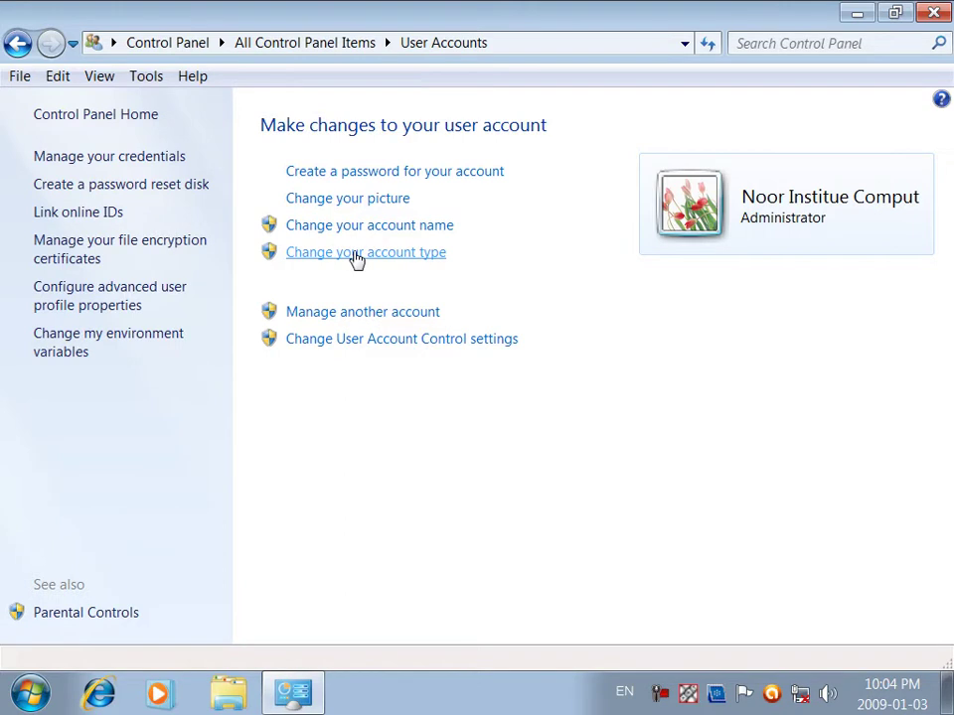
pyautogui.click(357, 261)
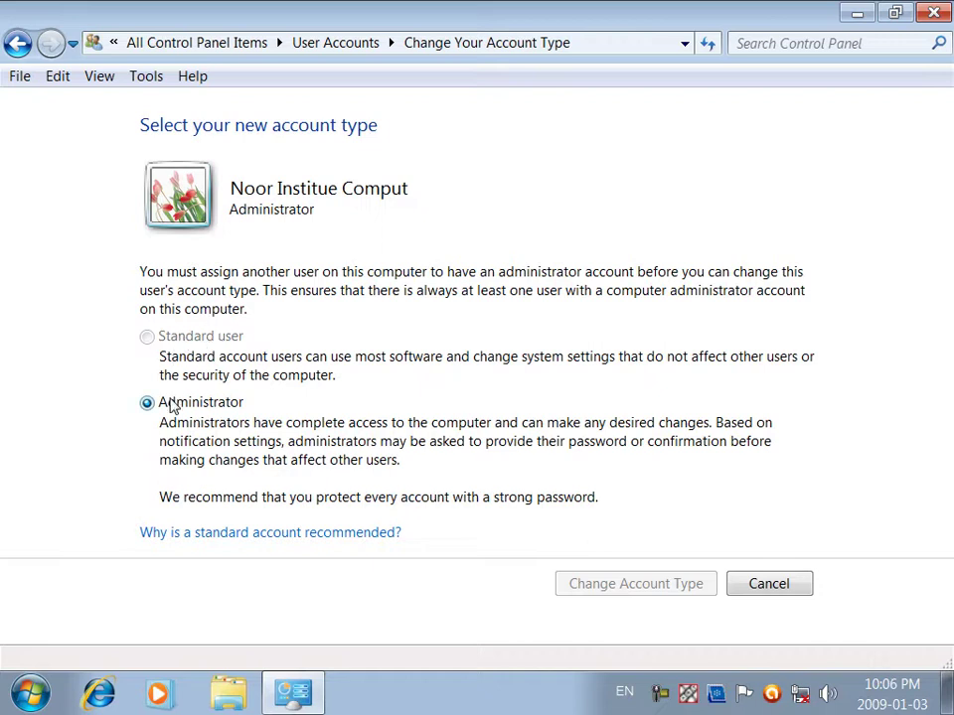
pyautogui.click(761, 592)
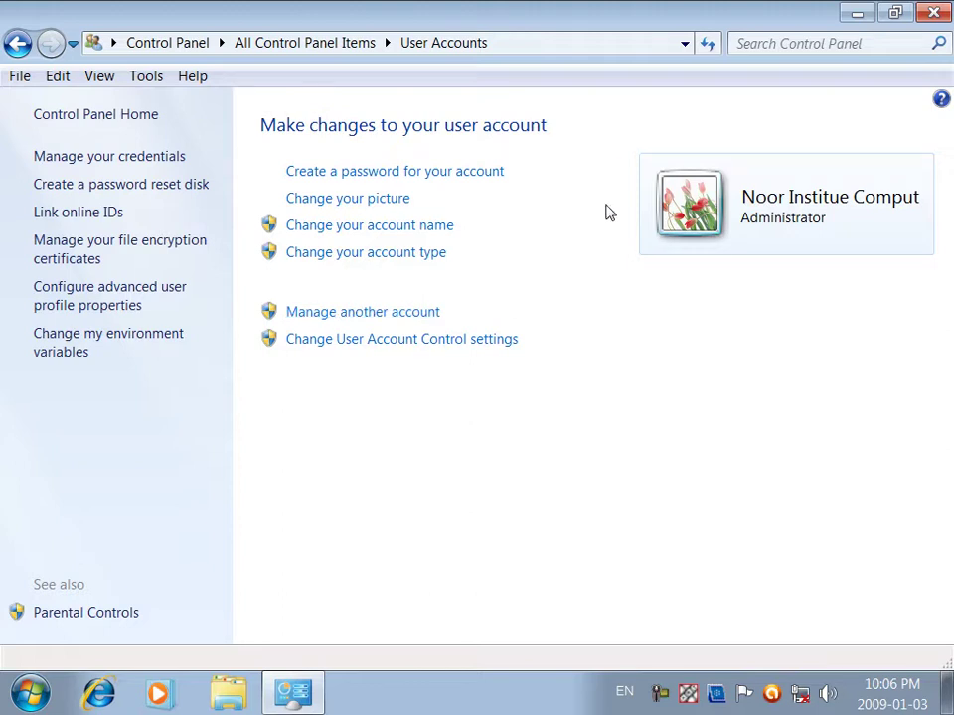
# Step: Turn on the Guest account from the Manage Accounts list
pyautogui.click(316, 314)
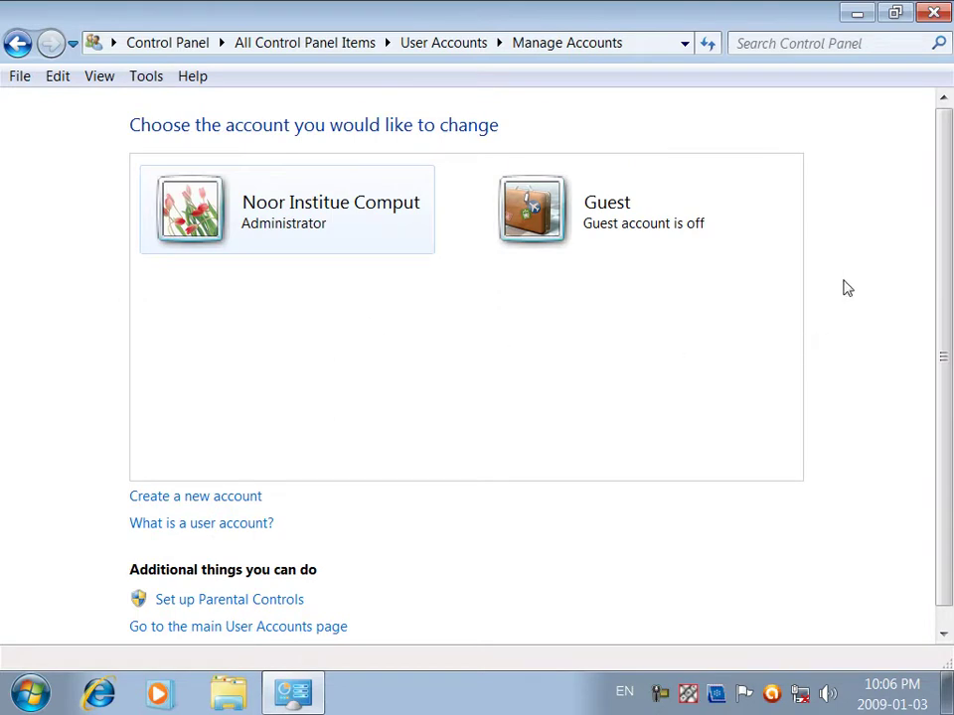
pyautogui.scroll(-1, 945, 228)
pyautogui.scroll(1, 932, 221)
pyautogui.click(603, 228)
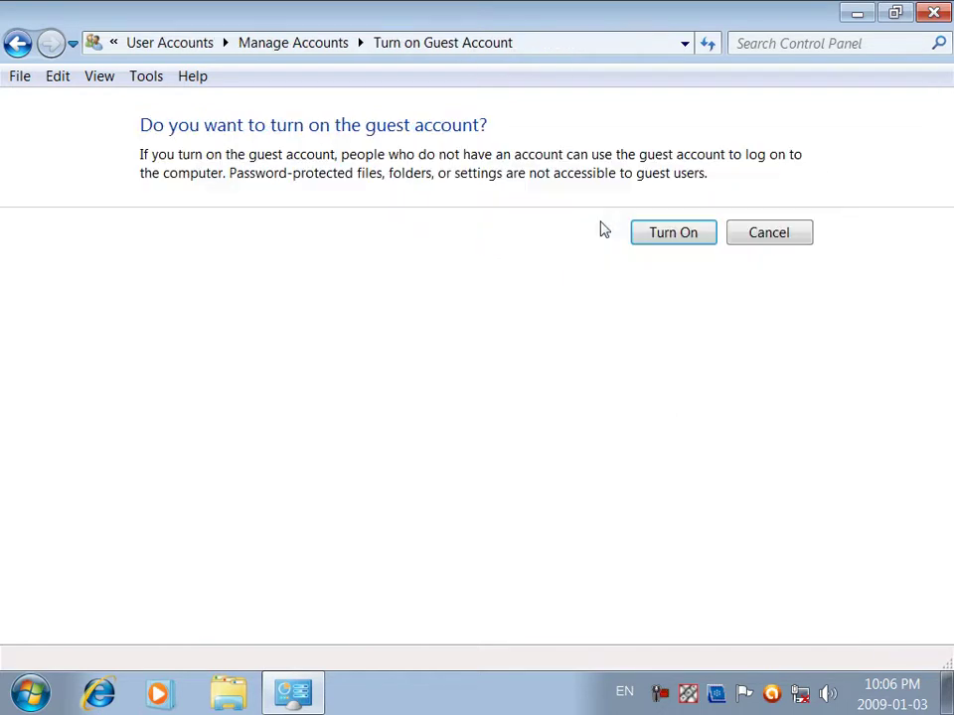
pyautogui.click(670, 237)
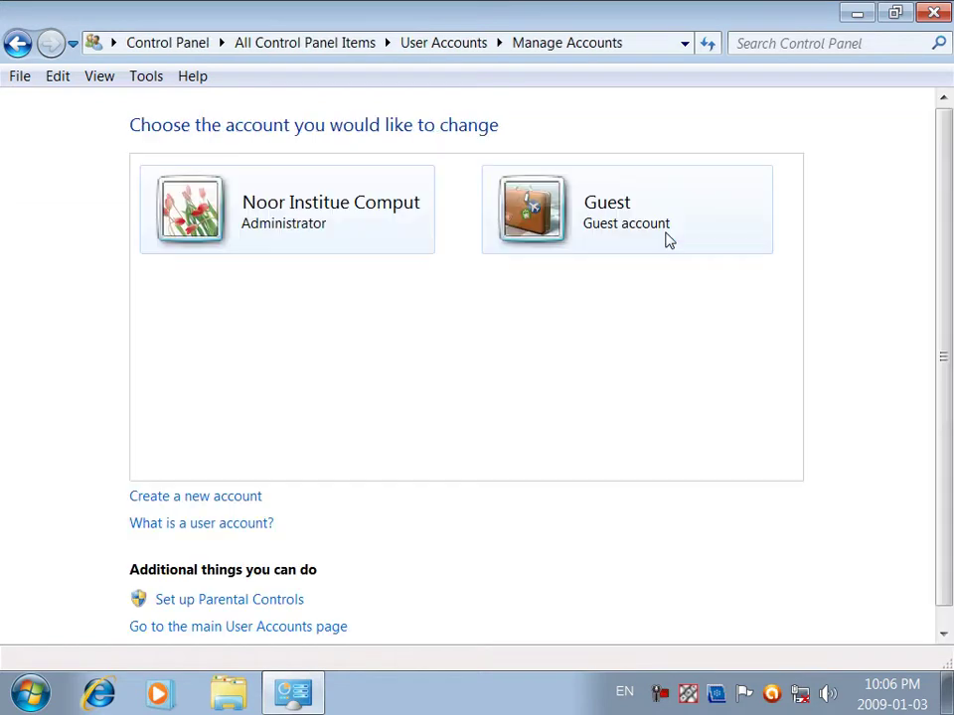
# Step: Turn the Guest account off again from its options page
pyautogui.click(654, 230)
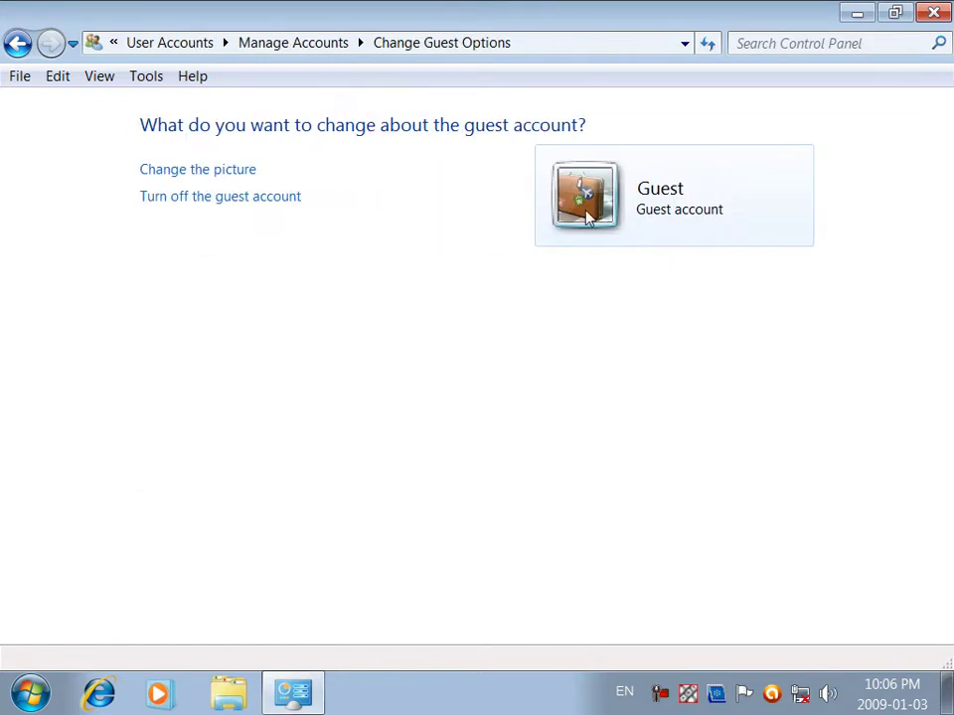
pyautogui.click(271, 206)
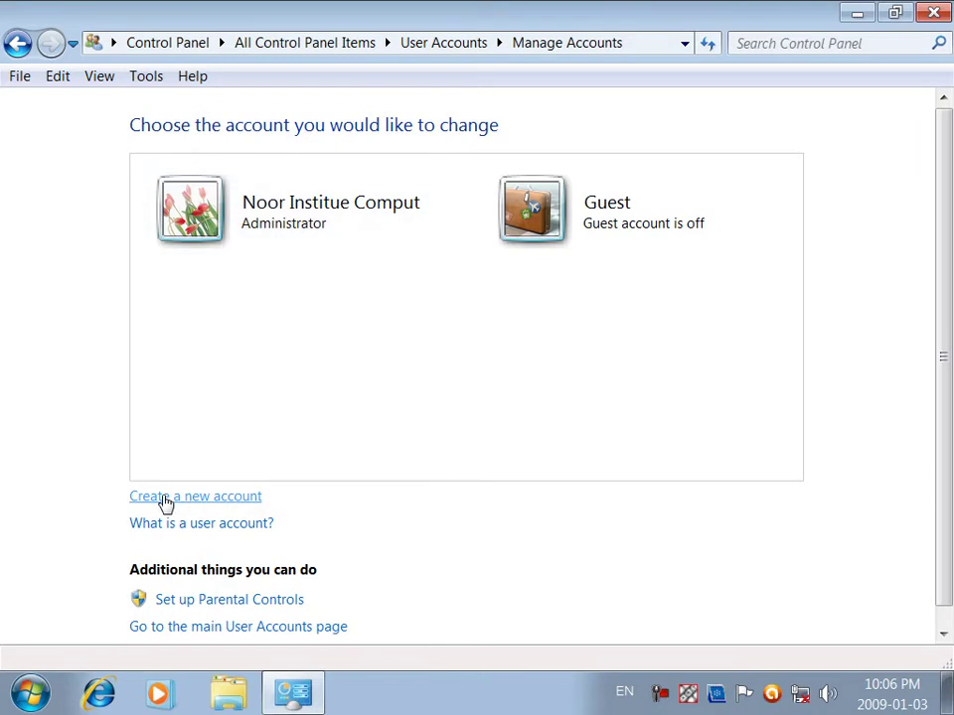
# Step: Create the account 'Dear Student' as a Standard user
pyautogui.click(166, 499)
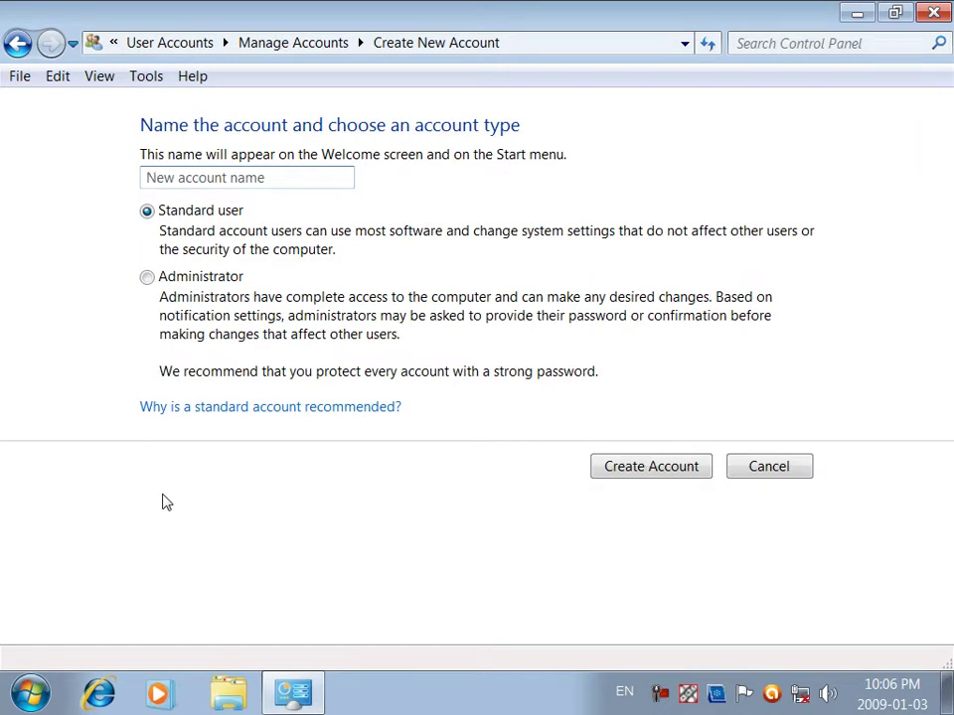
pyautogui.write('Dear Student')
pyautogui.click(212, 278)
pyautogui.click(209, 217)
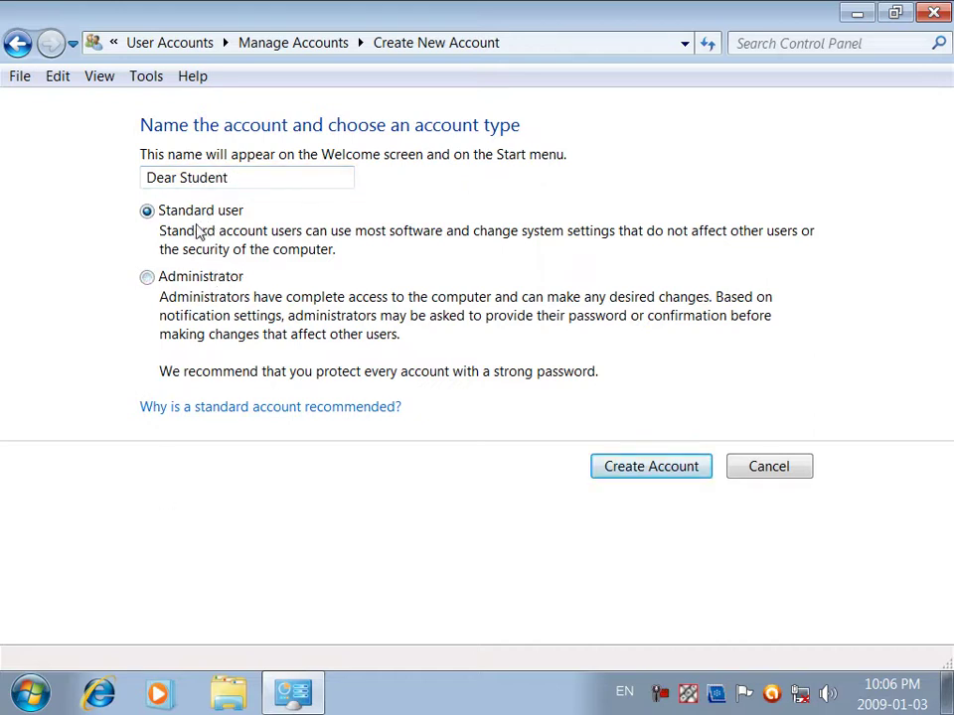
pyautogui.click(213, 284)
pyautogui.click(213, 220)
pyautogui.click(634, 467)
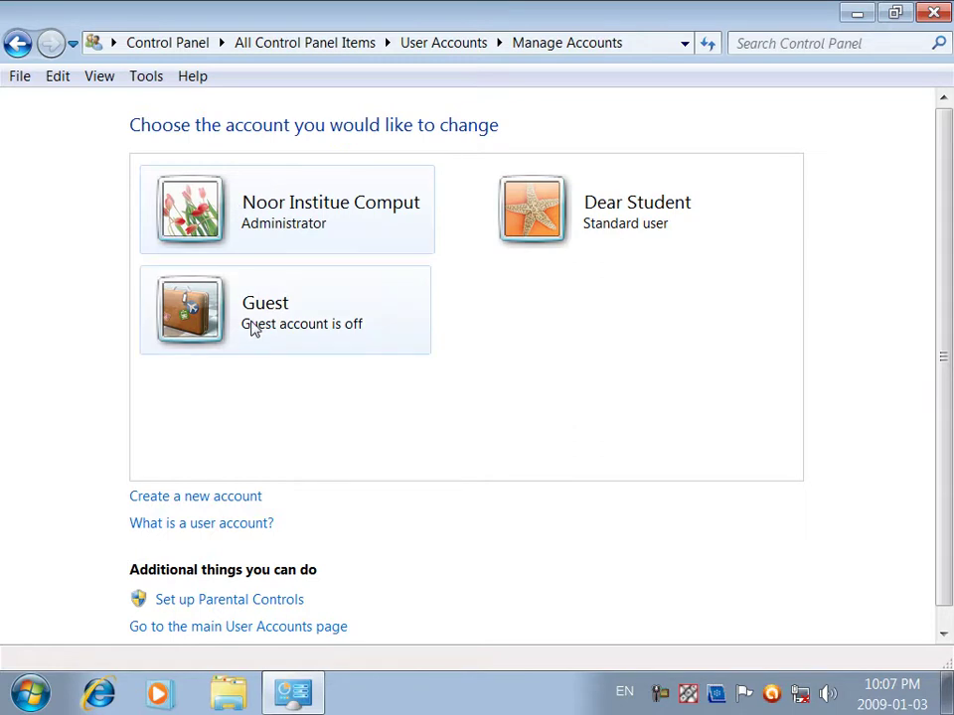
# Step: Rename the Dear Student account to 'For Students'
pyautogui.click(545, 220)
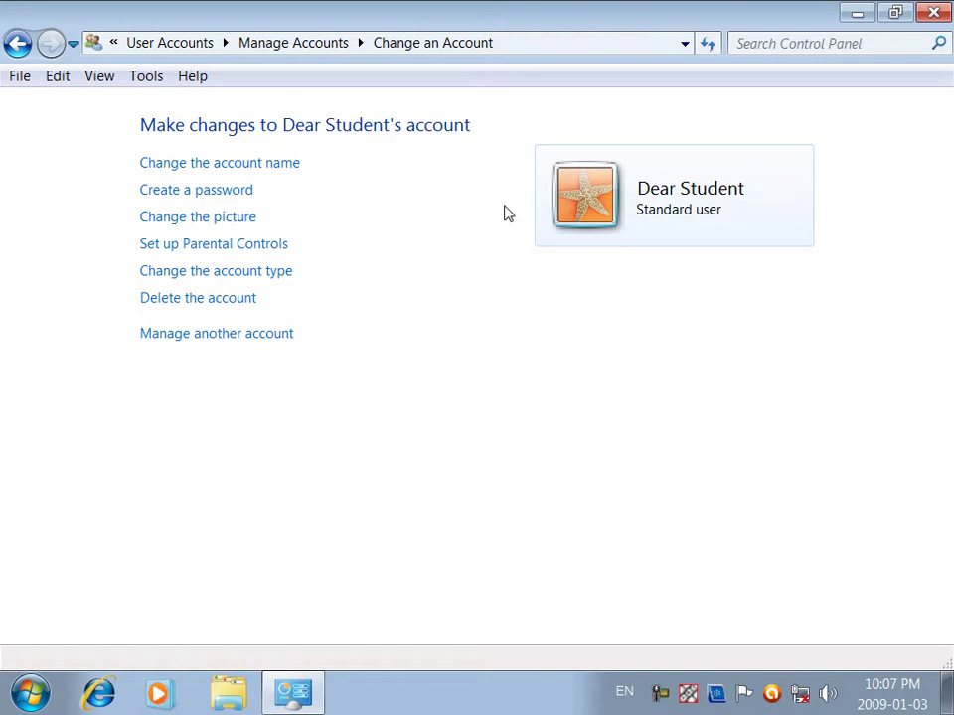
pyautogui.click(256, 162)
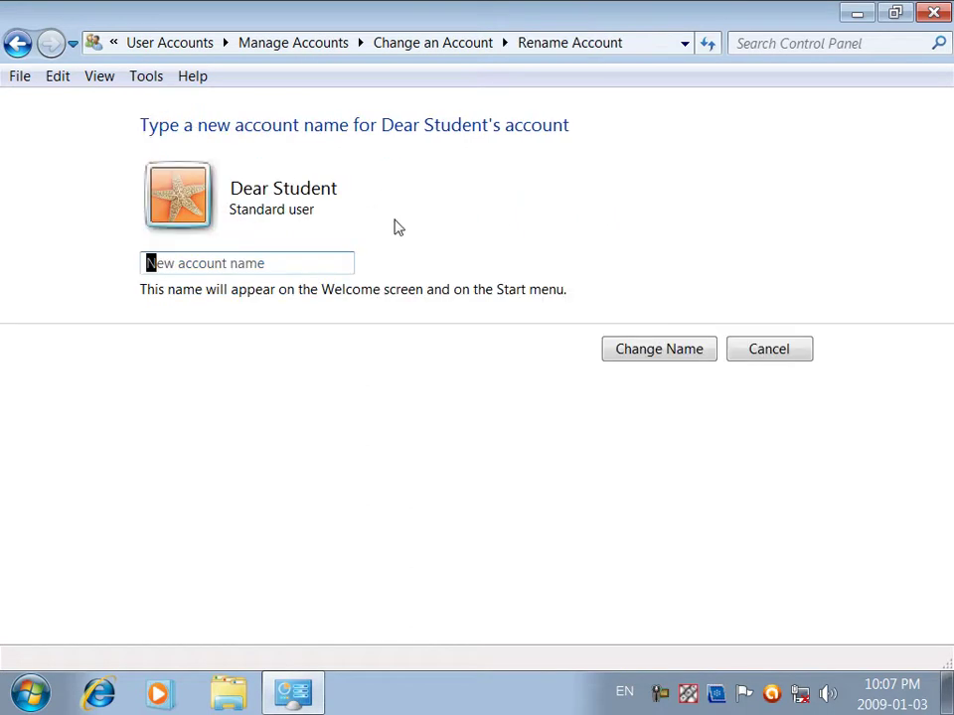
pyautogui.write('Students')
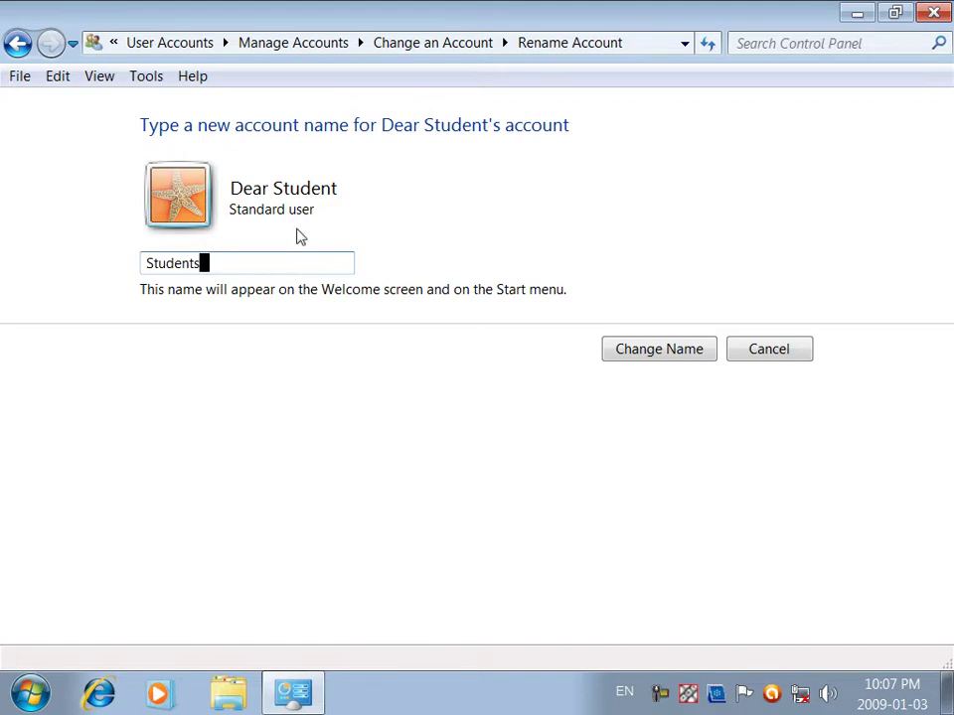
pyautogui.click(147, 263)
pyautogui.write('For')
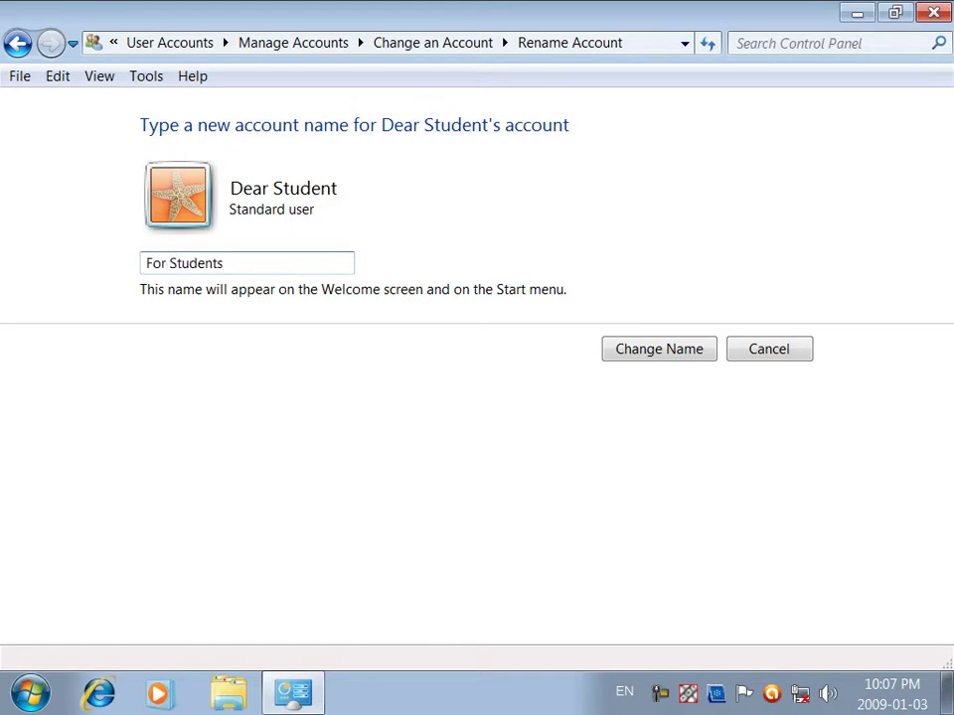
pyautogui.click(643, 358)
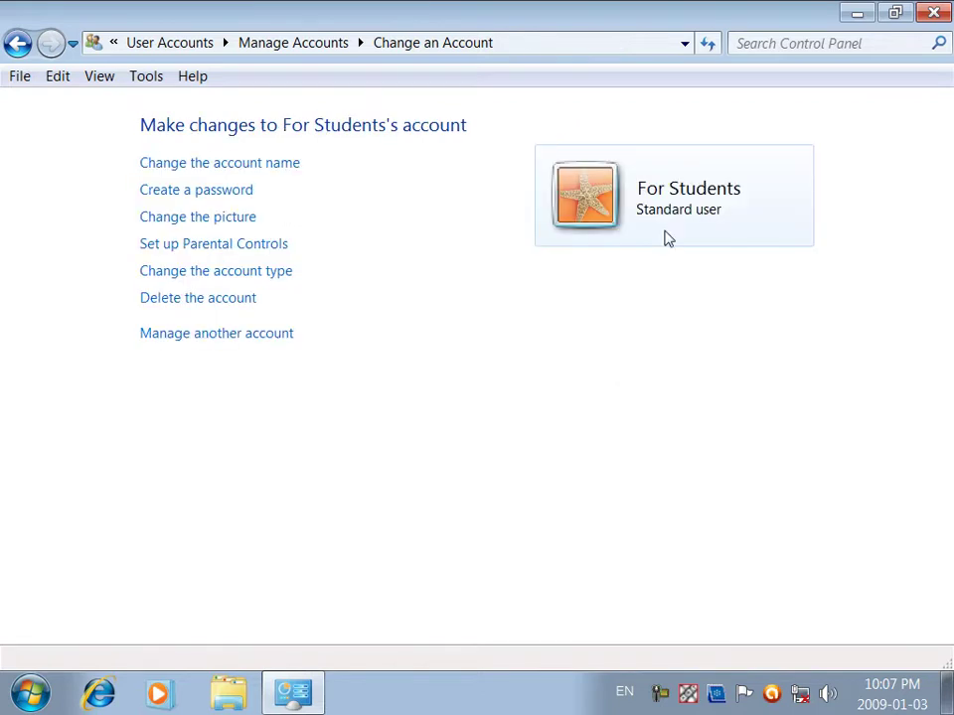
# Step: Enter a new password for For Students and confirm it
pyautogui.click(221, 195)
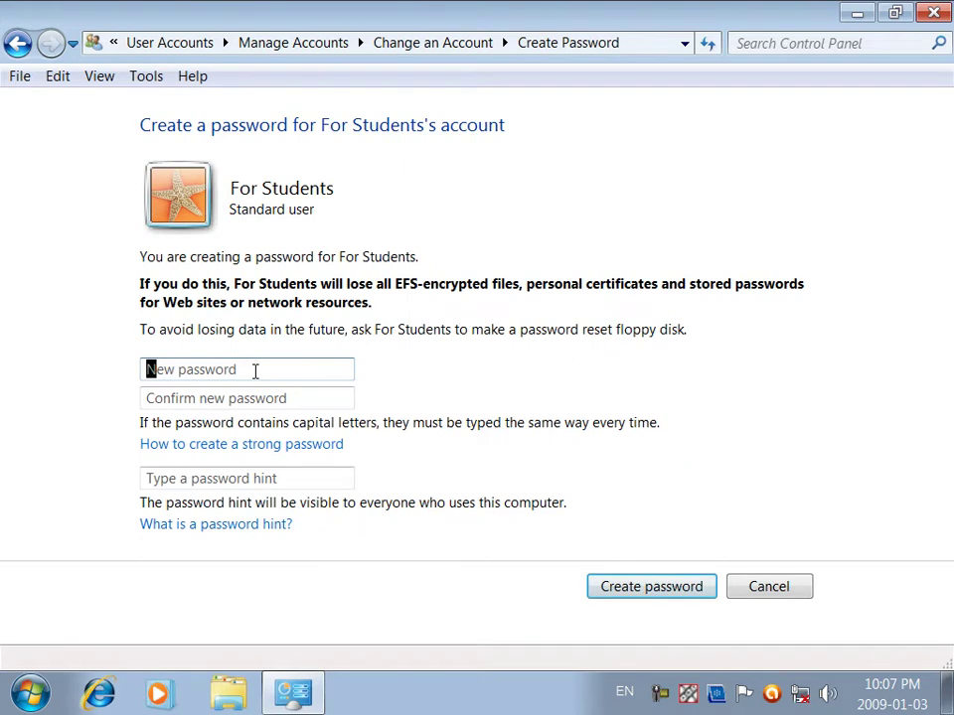
pyautogui.write('•••••••')
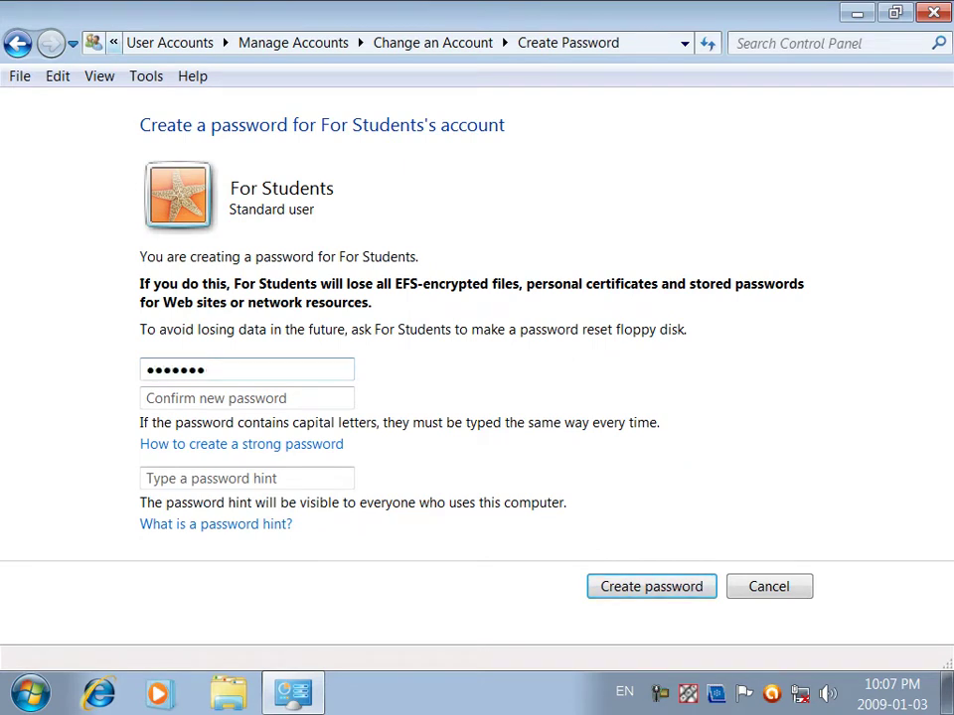
pyautogui.click(315, 396)
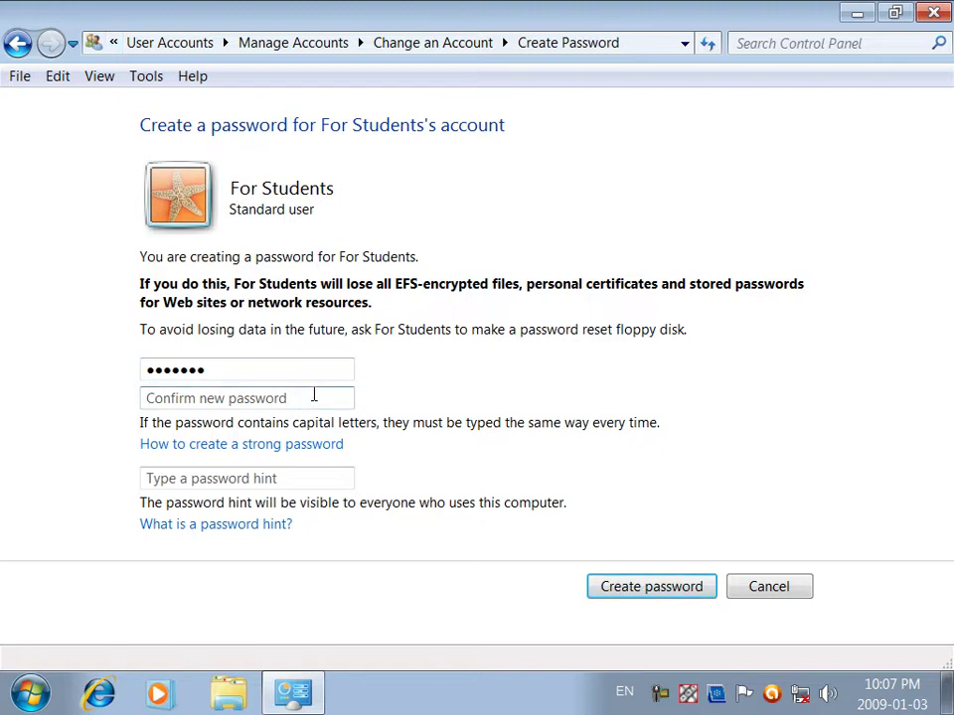
pyautogui.write('•••••••')
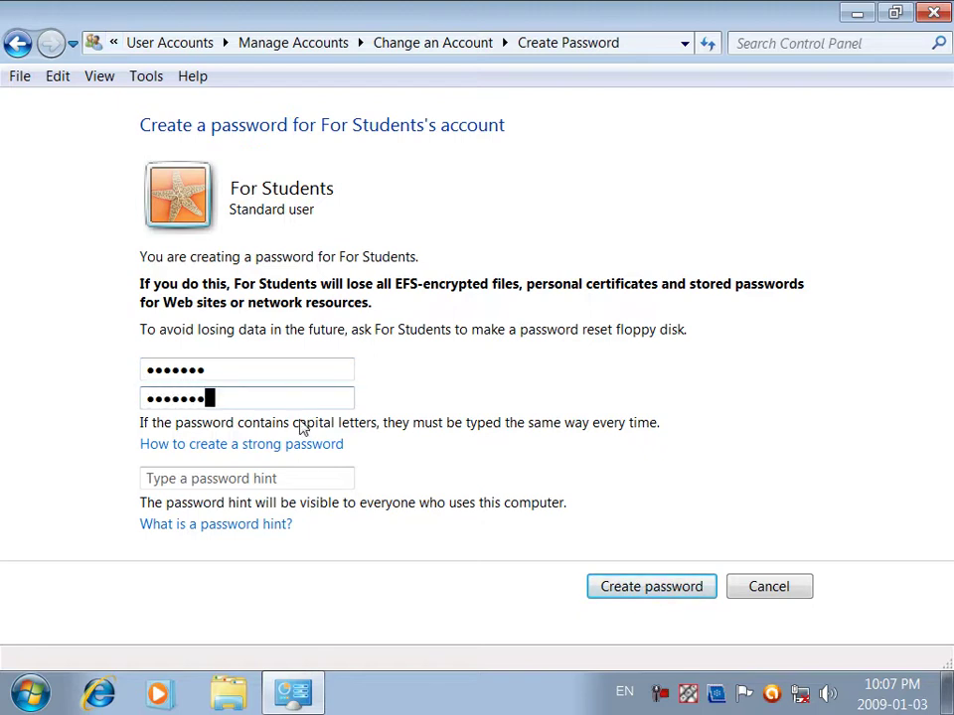
# Step: Draft and revise the hint 'the password is the second name of pupil', then create the password
pyautogui.click(298, 477)
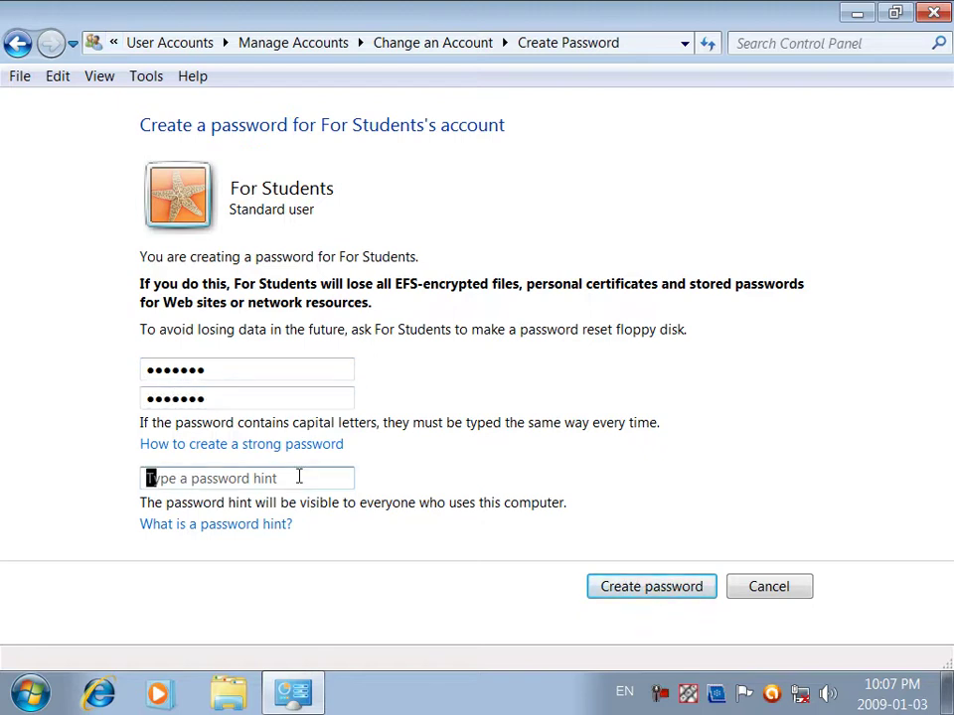
pyautogui.write('the ')
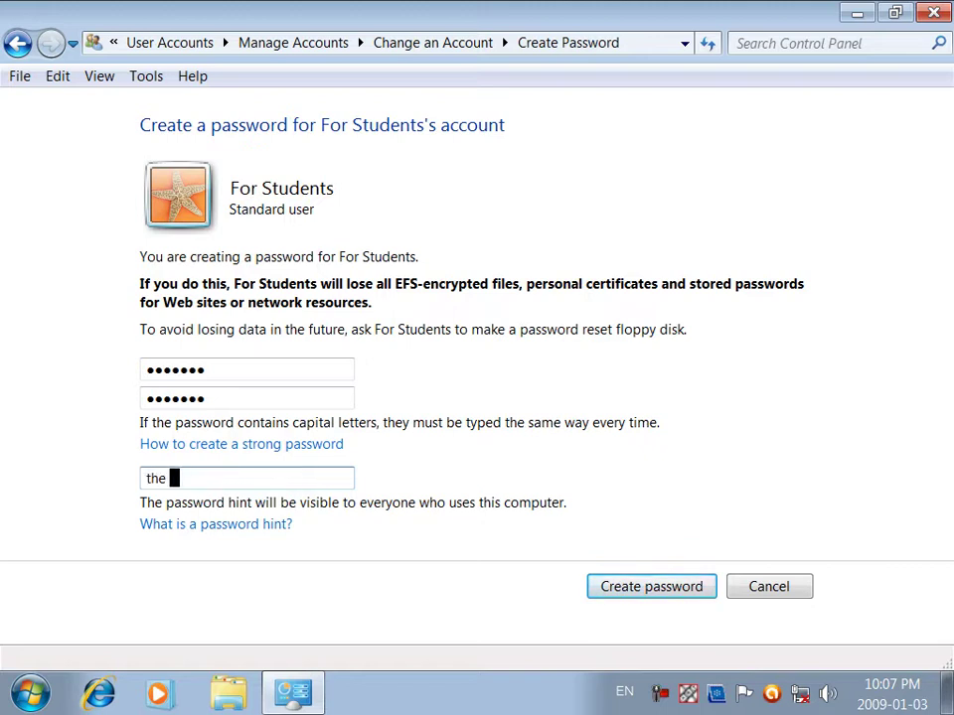
pyautogui.write('password is the name ')
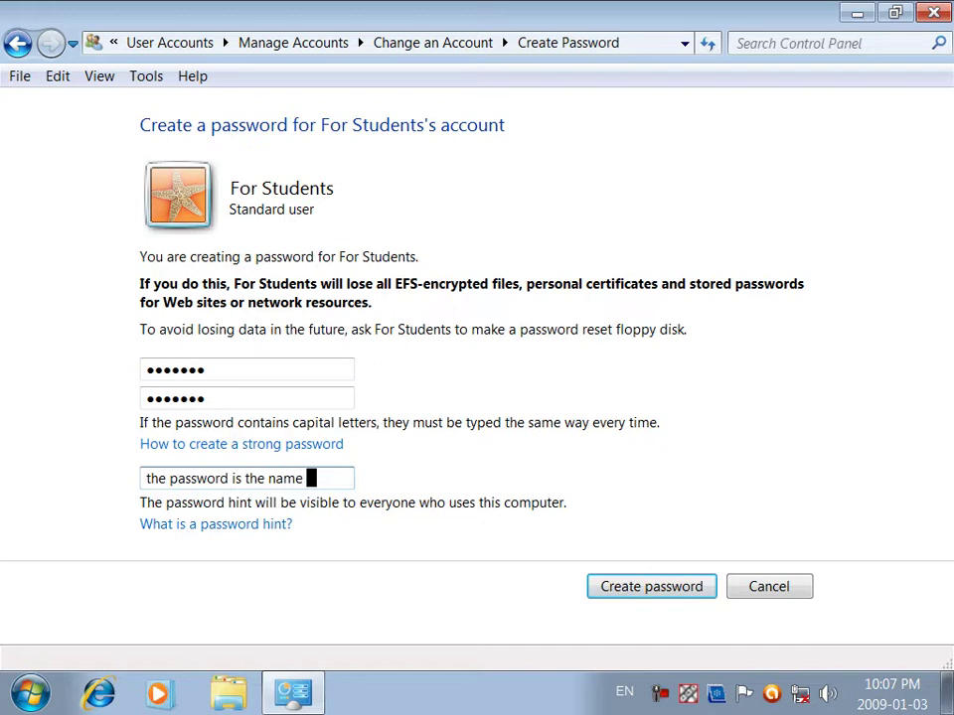
pyautogui.write('of')
pyautogui.press('BackSpace')
pyautogui.press('BackSpace')
pyautogui.press('BackSpace')
pyautogui.press('BackSpace')
pyautogui.press('BackSpace')
pyautogui.press('BackSpace')
pyautogui.press('BackSpace')
pyautogui.write('sec')
pyautogui.hotkey('ctrl', 'a')
pyautogui.press('BackSpace')
pyautogui.write('the password is the second name of p')
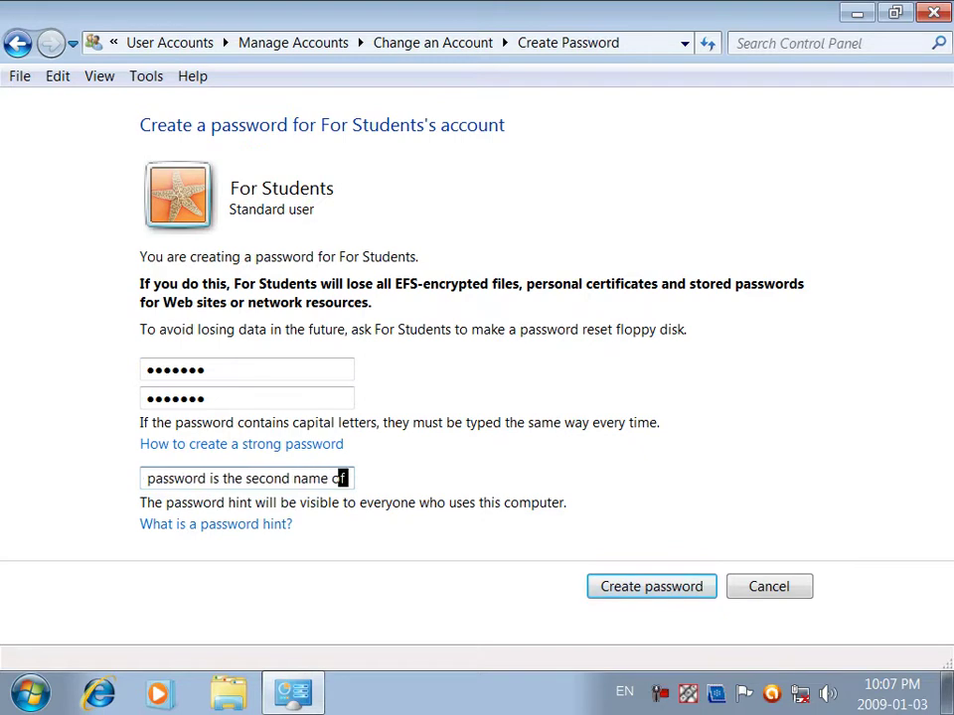
pyautogui.write('u')
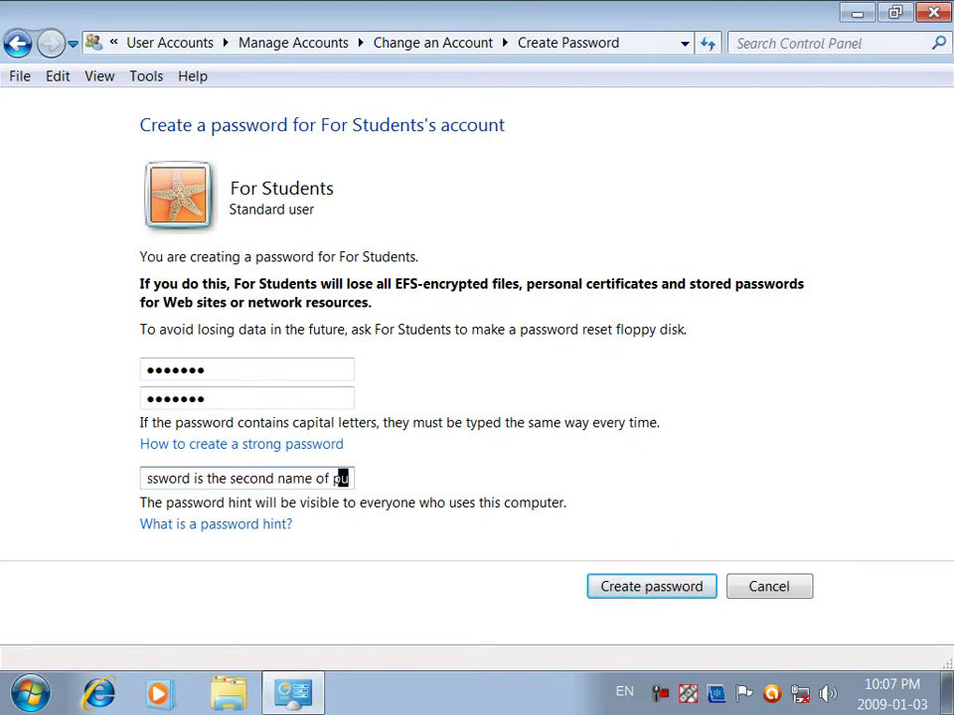
pyautogui.write('pial')
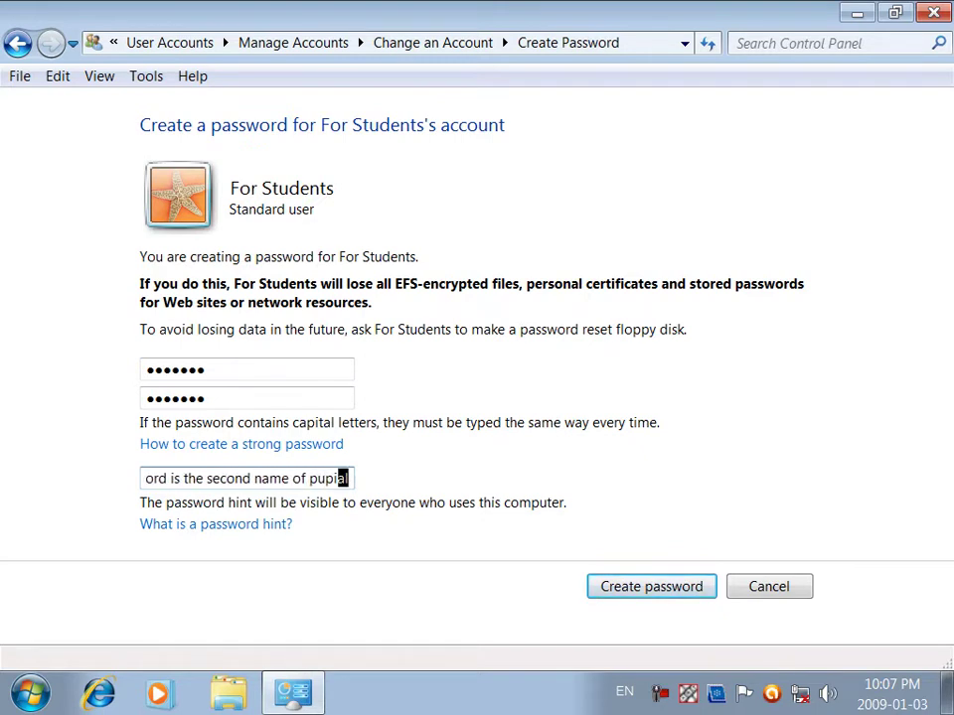
pyautogui.press('BackSpace')
pyautogui.hotkey('shift', 'Left')
pyautogui.hotkey('shift', 'Left')
pyautogui.write('ial')
pyautogui.hotkey('shift', 'Left')
pyautogui.write('il')
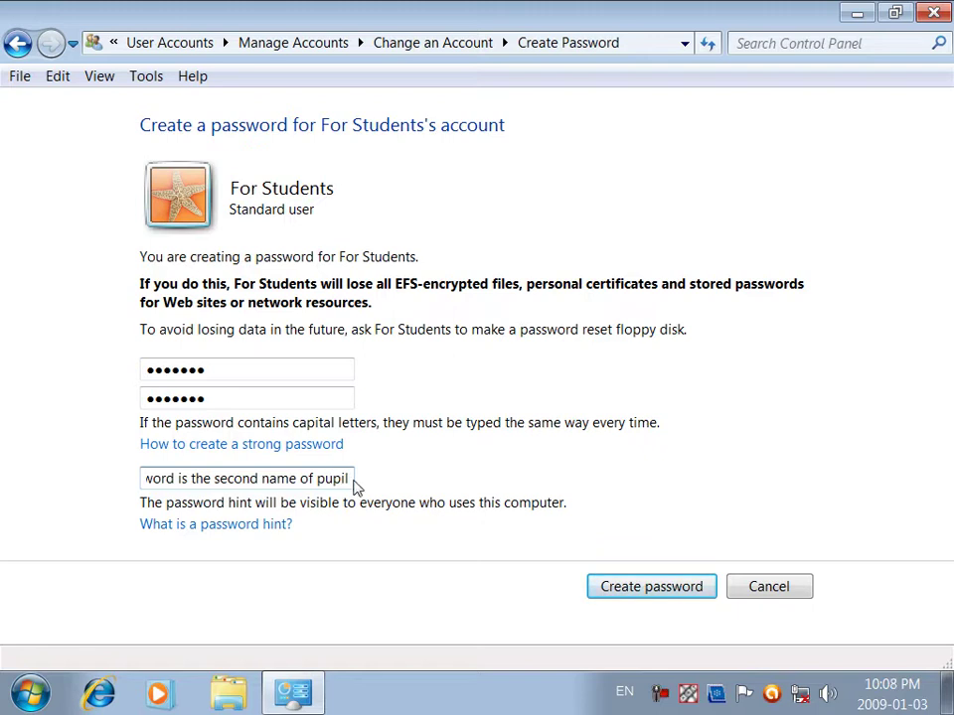
pyautogui.moveTo(351, 479); pyautogui.dragTo(93, 494)
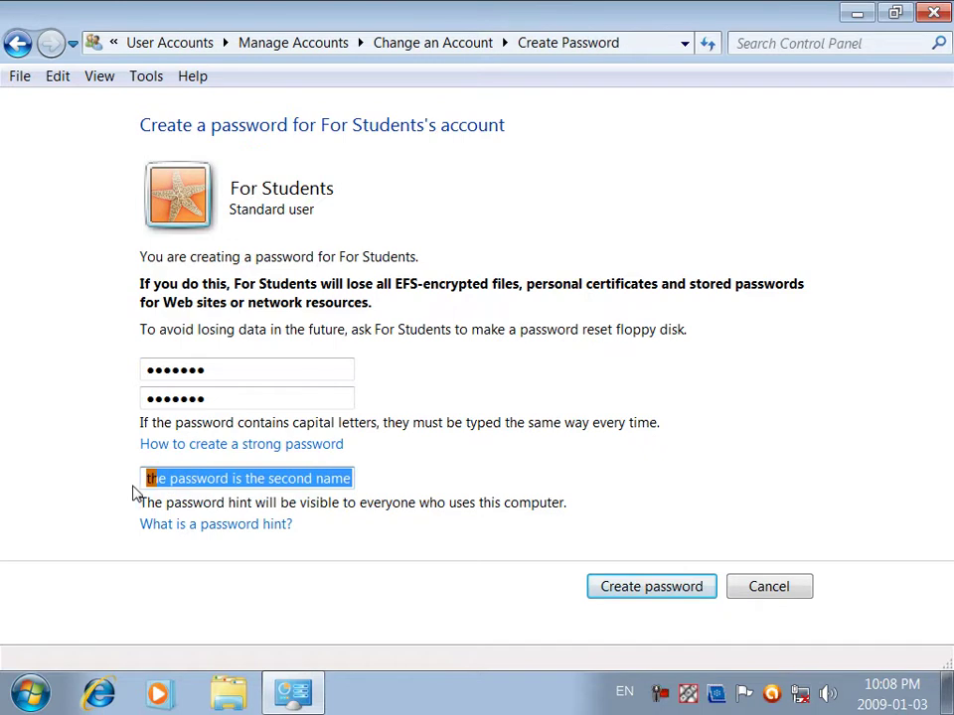
pyautogui.click(277, 481)
pyautogui.doubleClick(275, 481)
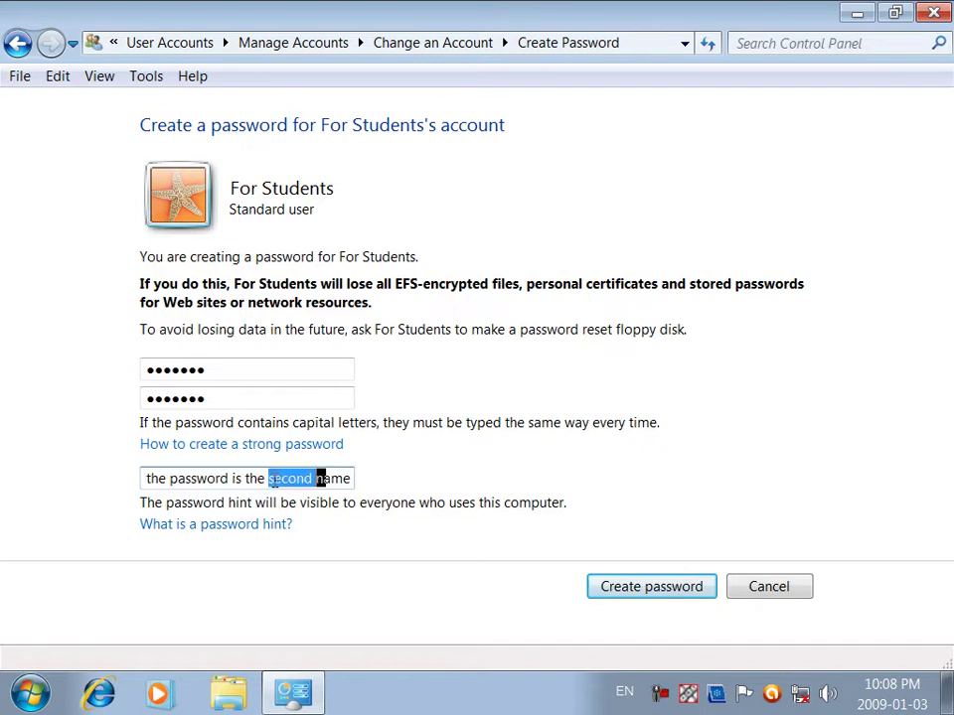
pyautogui.hotkey('ctrl', 'a')
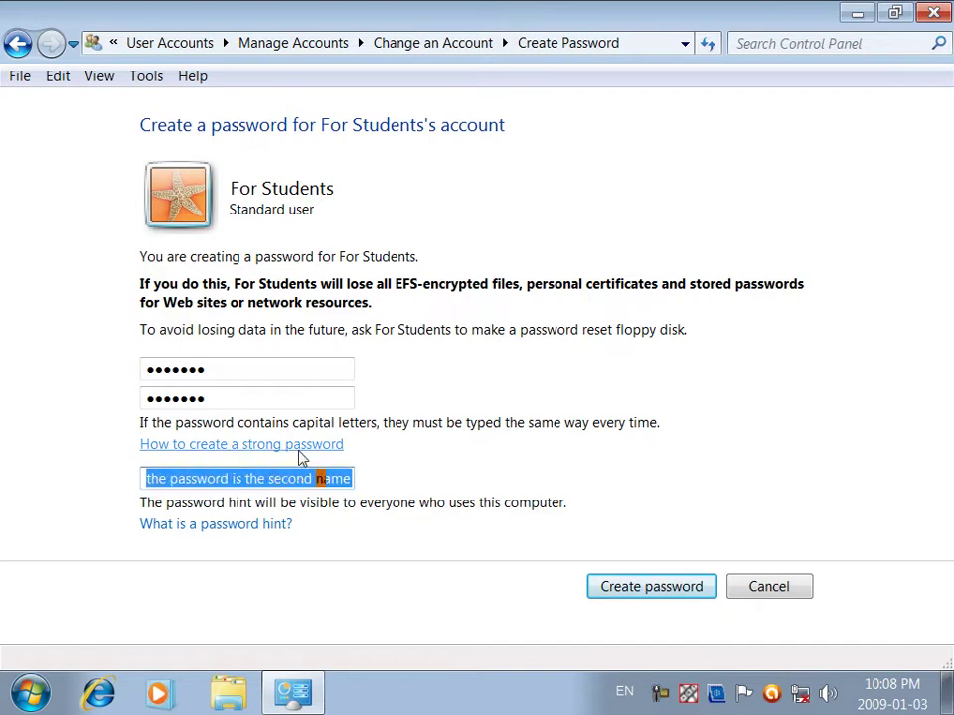
pyautogui.write('the pas')
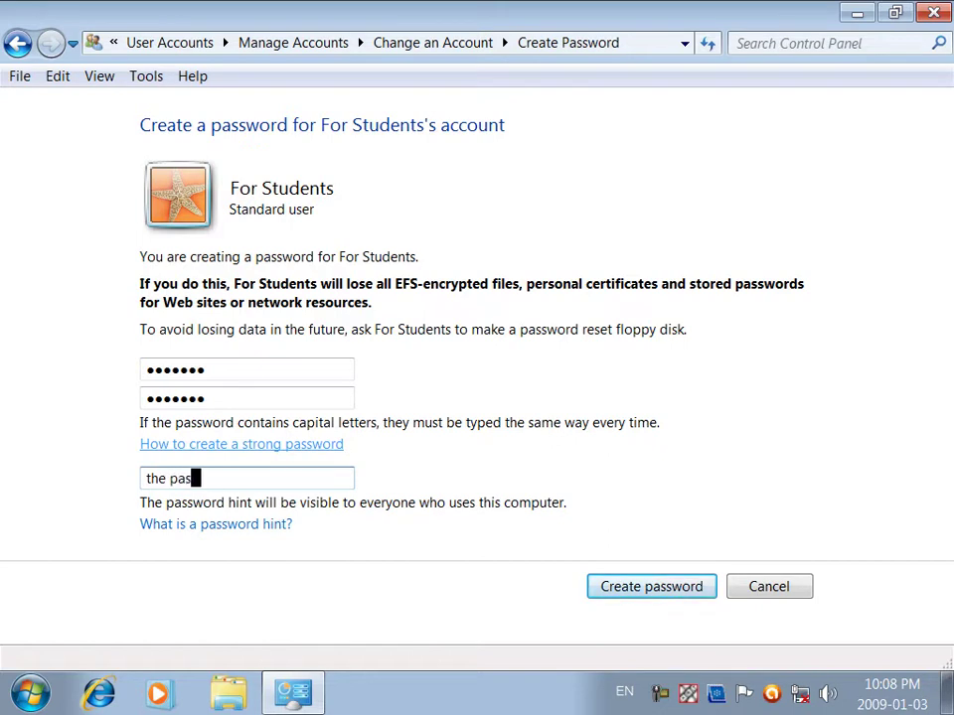
pyautogui.press('Return')
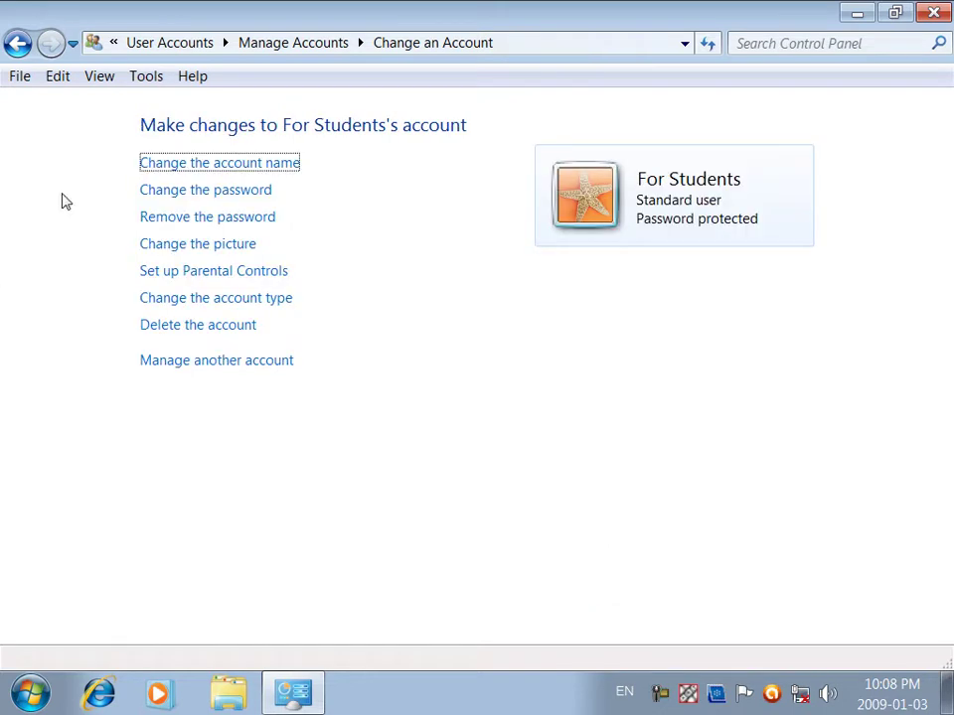
# Step: Remove the existing For Students password
pyautogui.click(207, 193)
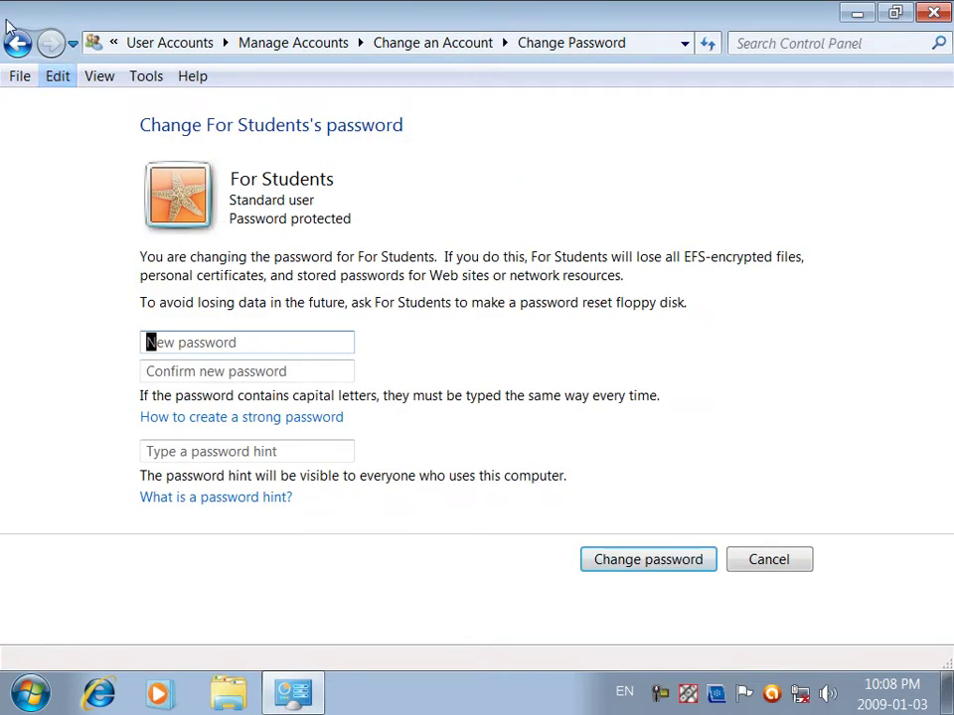
pyautogui.click(20, 44)
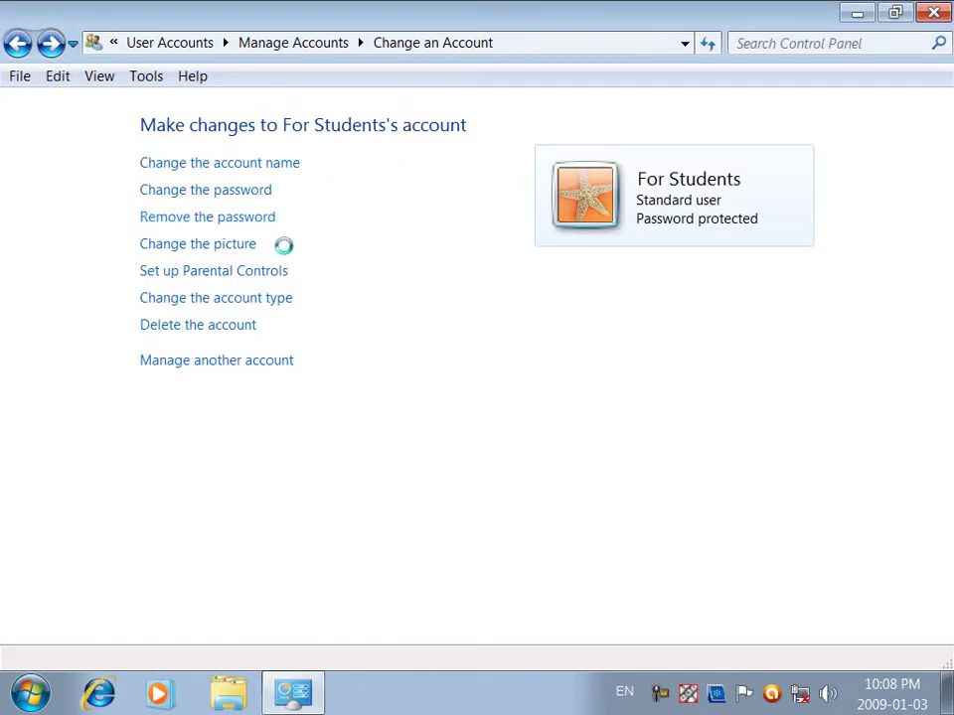
pyautogui.click(246, 219)
pyautogui.click(650, 377)
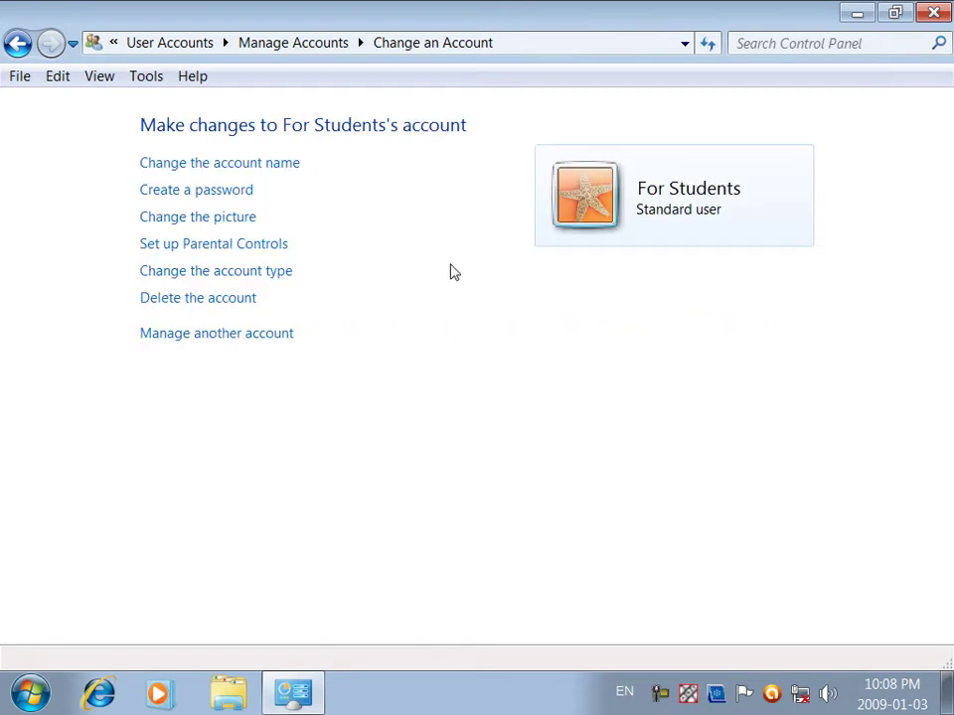
# Step: Create a new For Students password with the hint 'the password is the name of my c…'
pyautogui.click(205, 190)
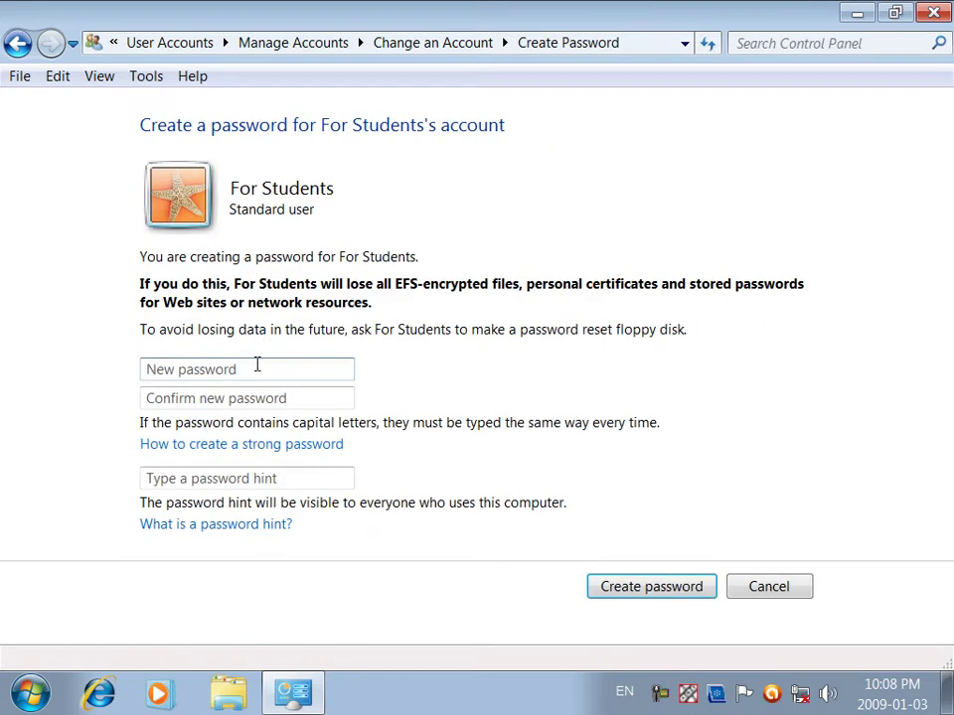
pyautogui.write('•••••••••••')
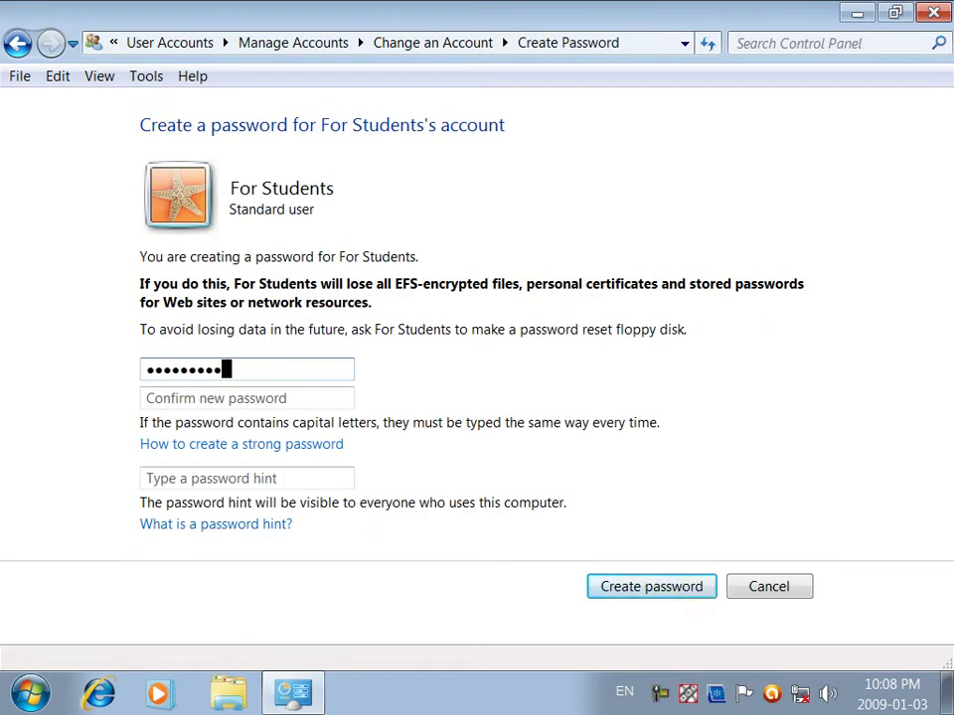
pyautogui.press('Tab')
pyautogui.write('•••••••••••')
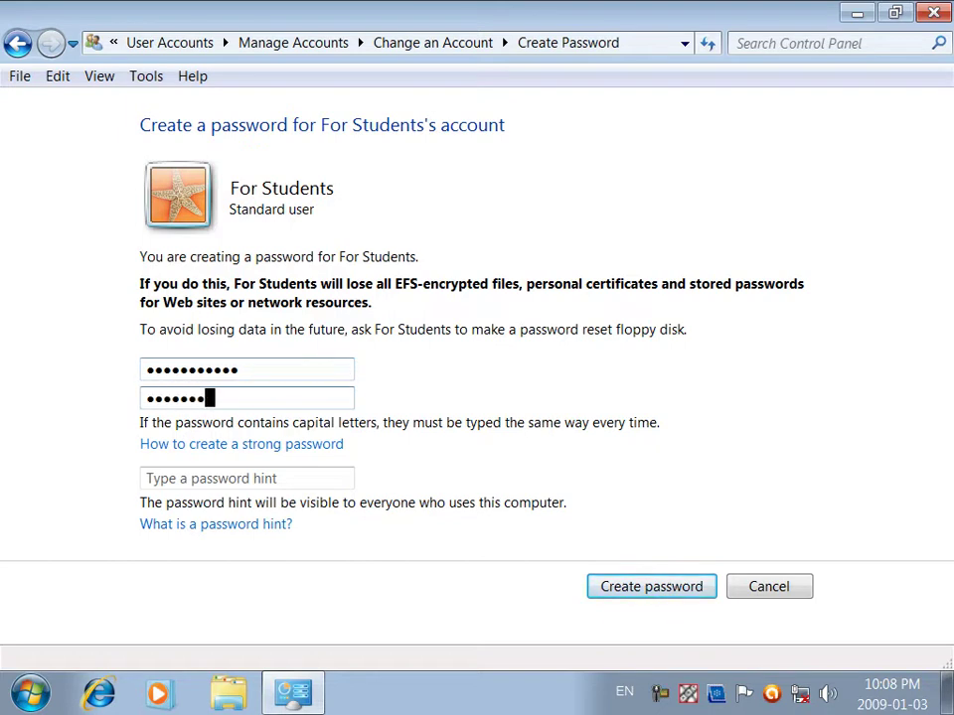
pyautogui.click(277, 478)
pyautogui.write('the a')
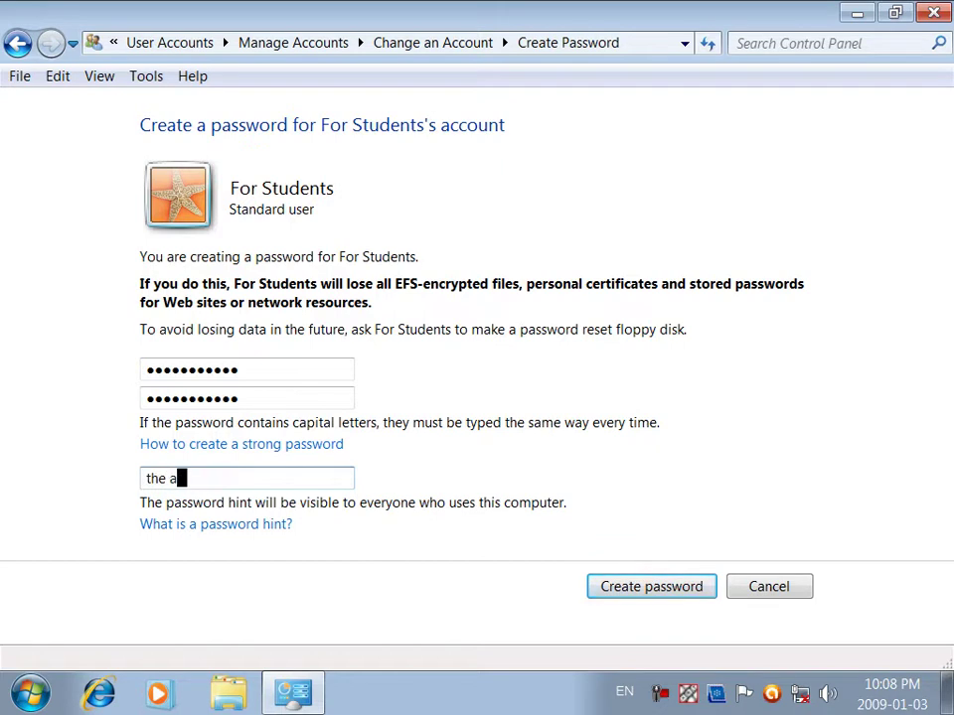
pyautogui.press('BackSpace')
pyautogui.write('password is the name of my c')
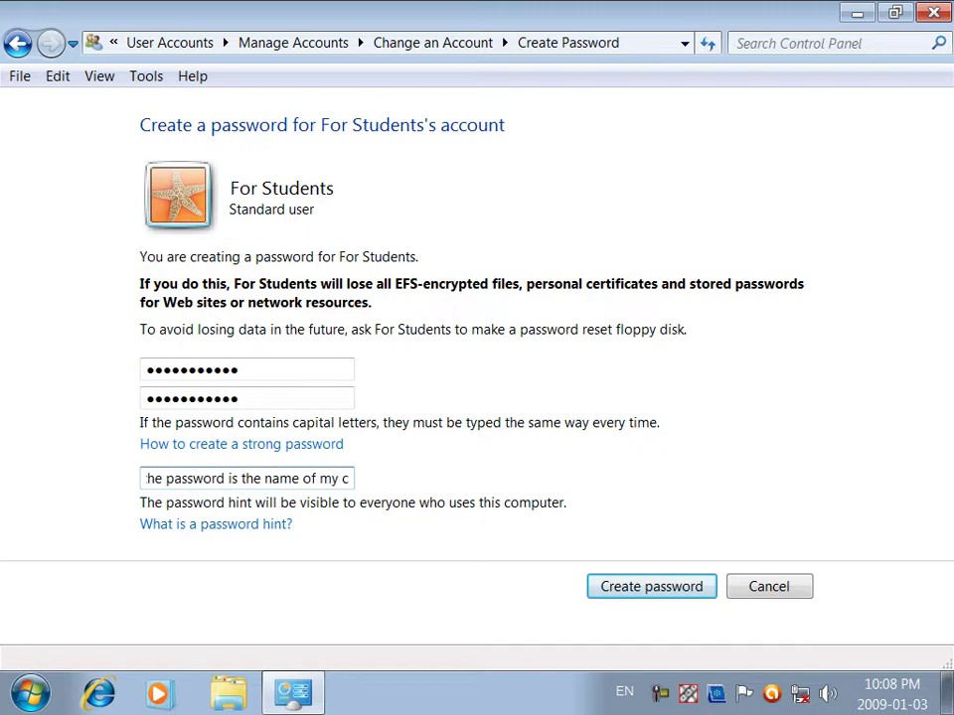
pyautogui.moveTo(328, 472); pyautogui.dragTo(141, 467)
pyautogui.click(634, 590)
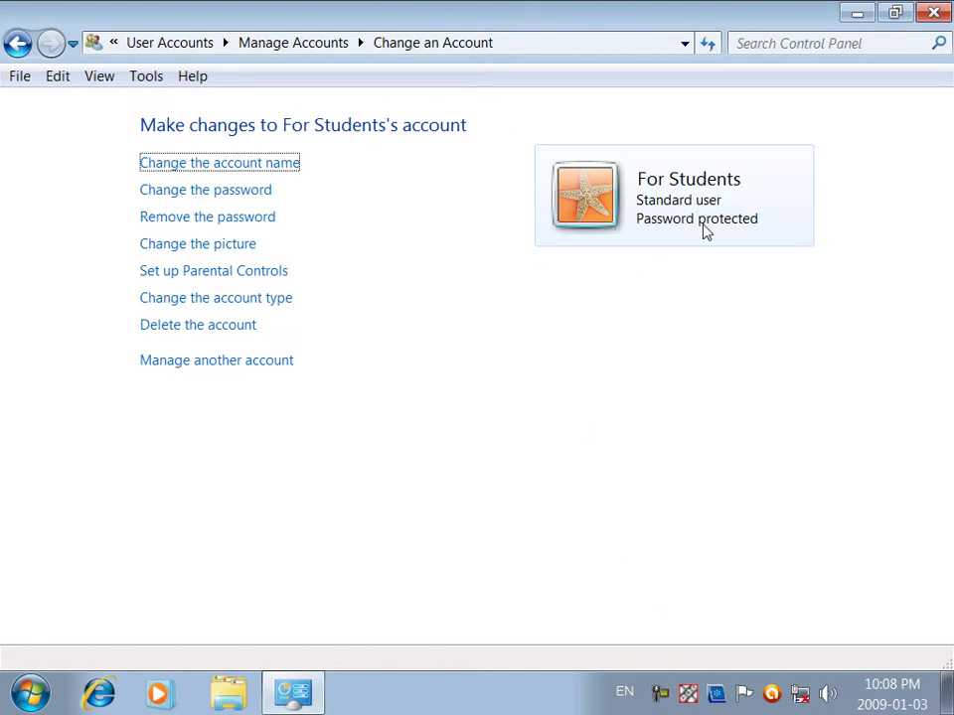
# Step: Remove the For Students password again and open Parental Controls
pyautogui.click(189, 217)
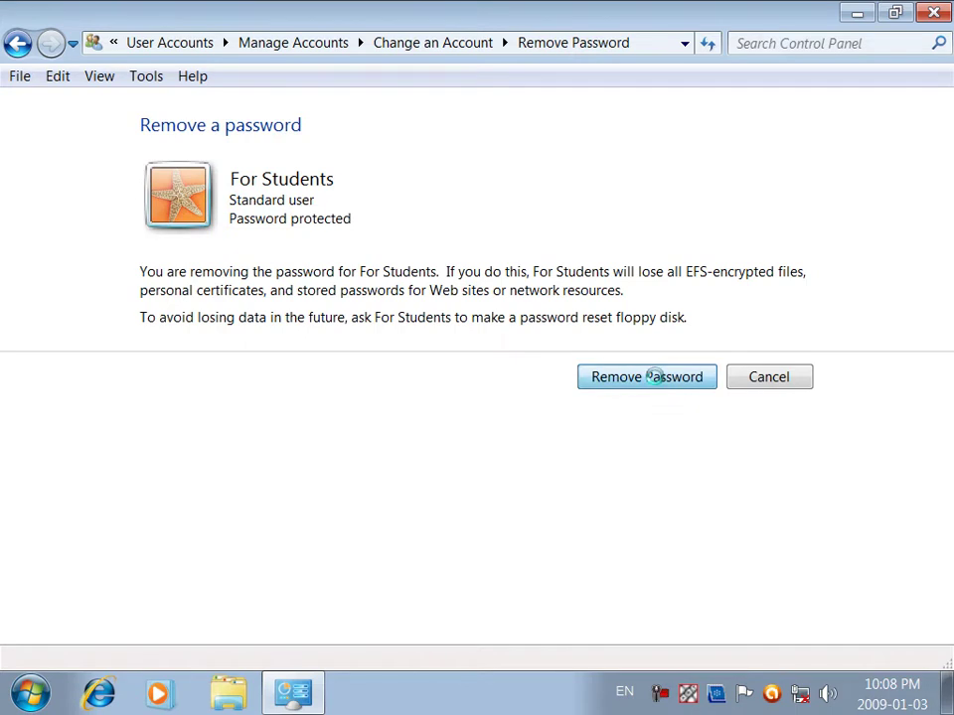
pyautogui.click(661, 378)
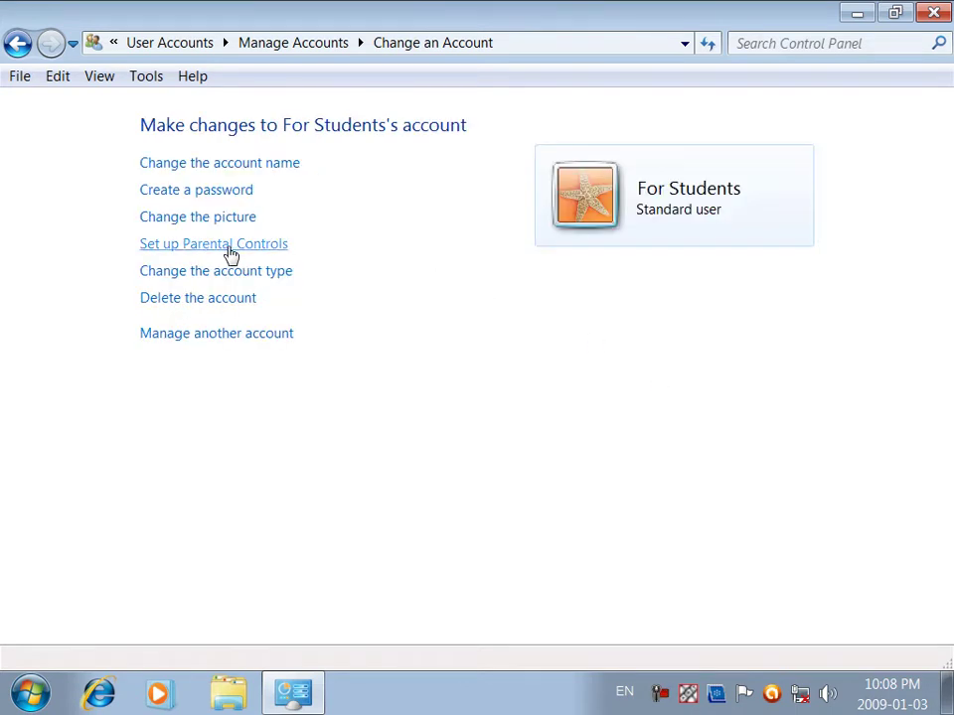
pyautogui.click(266, 254)
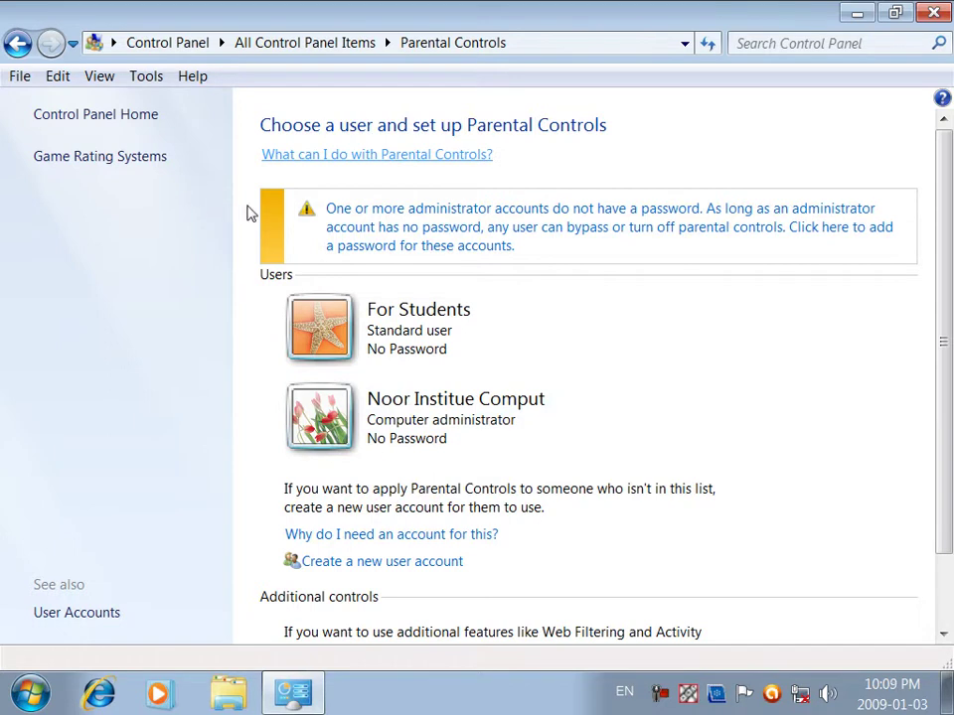
# Step: Go back six pages to the administrator's Change an Account page
pyautogui.click(20, 42)
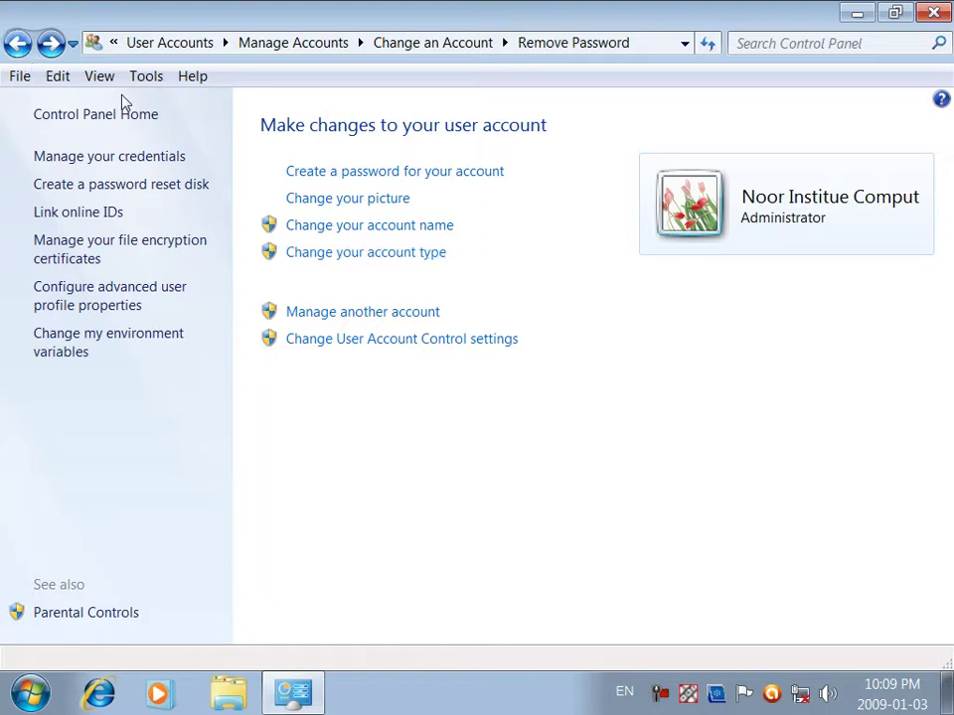
pyautogui.click(17, 42)
pyautogui.click(18, 42)
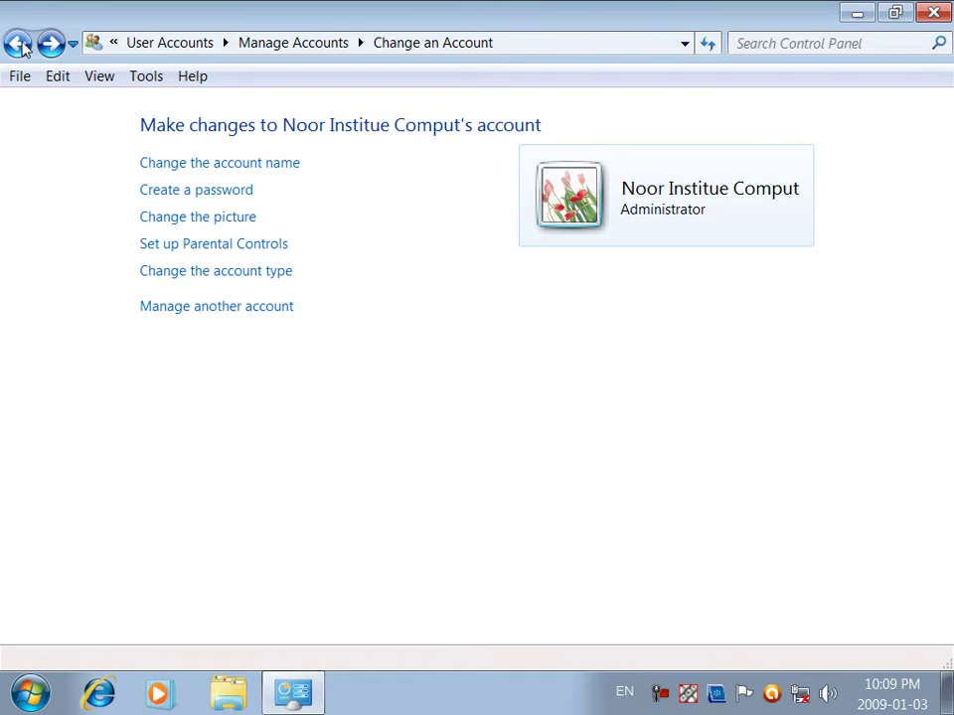
pyautogui.click(17, 43)
pyautogui.click(18, 42)
pyautogui.click(18, 43)
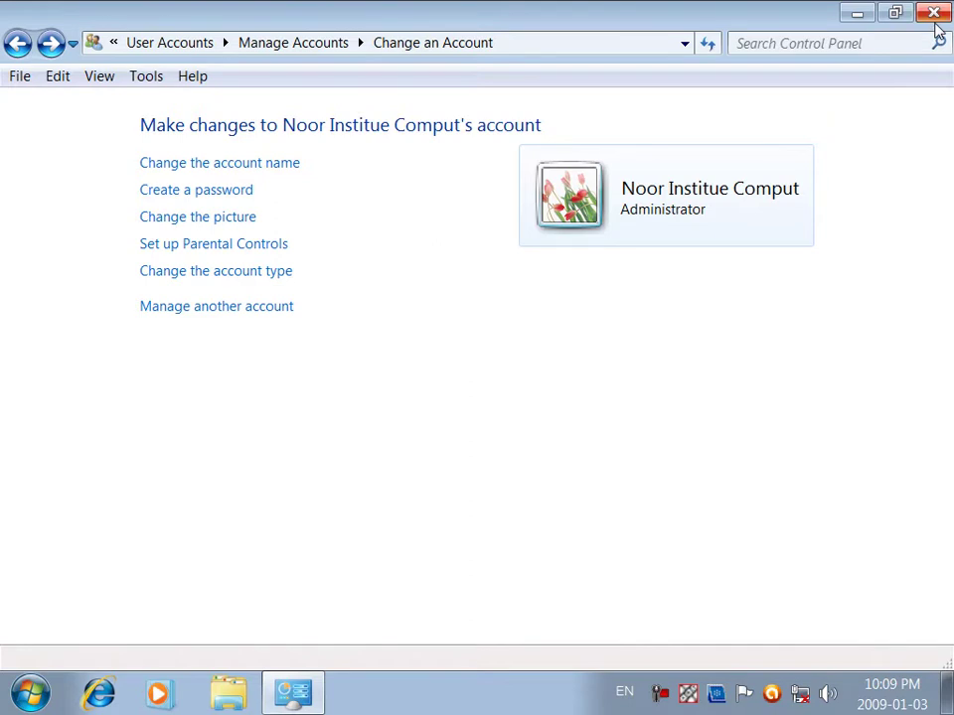
# Step: Close Control Panel, reopen it from the Start menu, and scroll down the items list
pyautogui.click(934, 12)
pyautogui.click(30, 692)
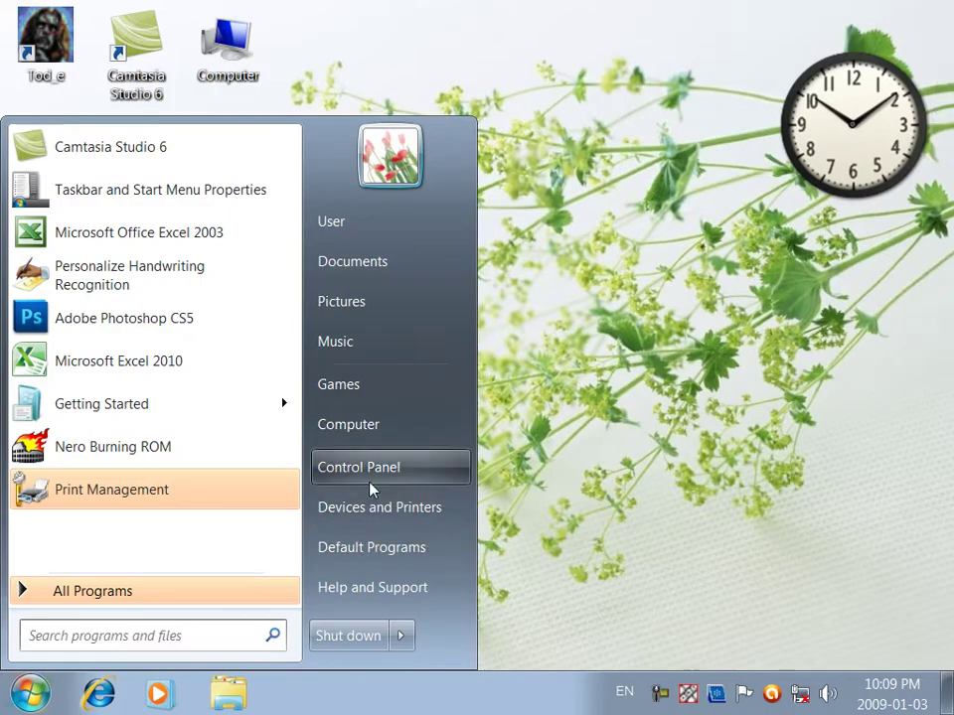
pyautogui.click(358, 466)
pyautogui.scroll(-5, 426, 473)
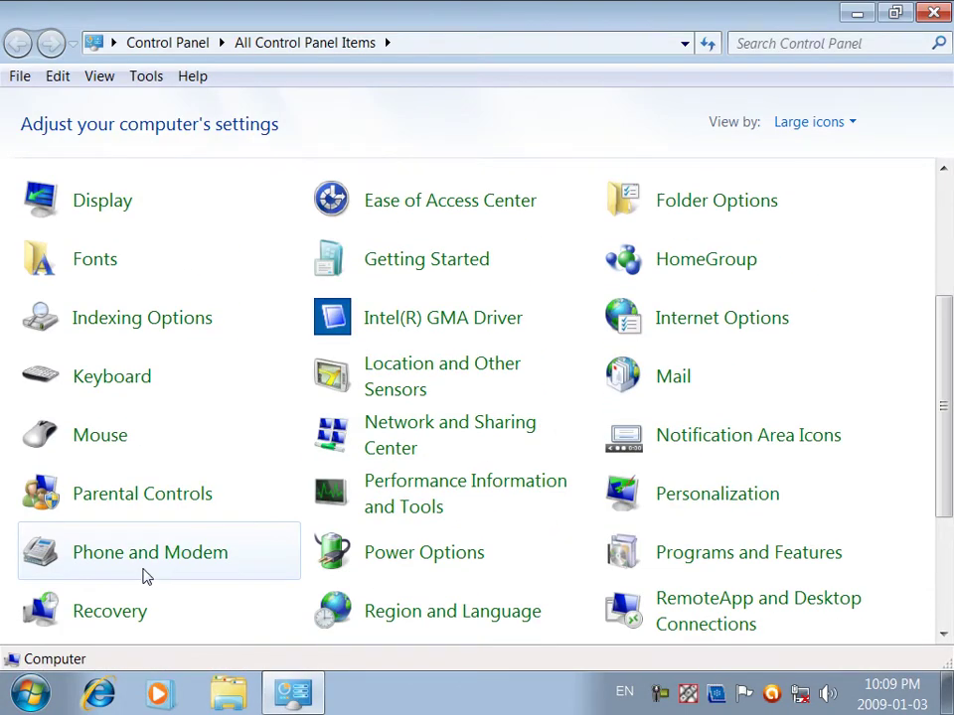
pyautogui.scroll(-2, 169, 596)
pyautogui.scroll(-1, 165, 611)
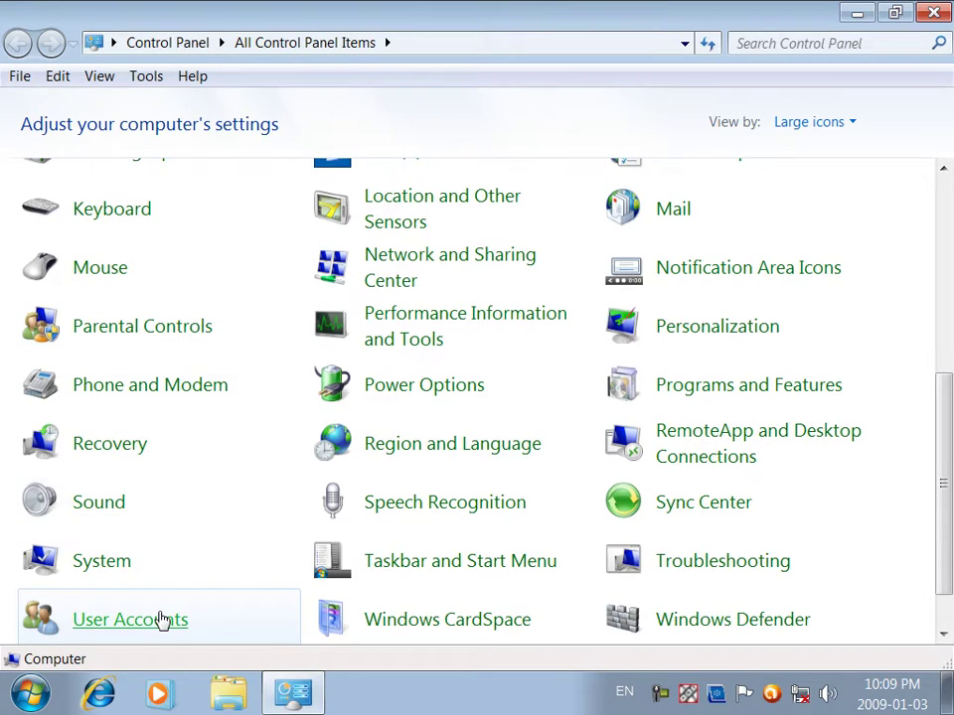
# Step: Go through User Accounts and Manage another account to the For Students account
pyautogui.click(162, 619)
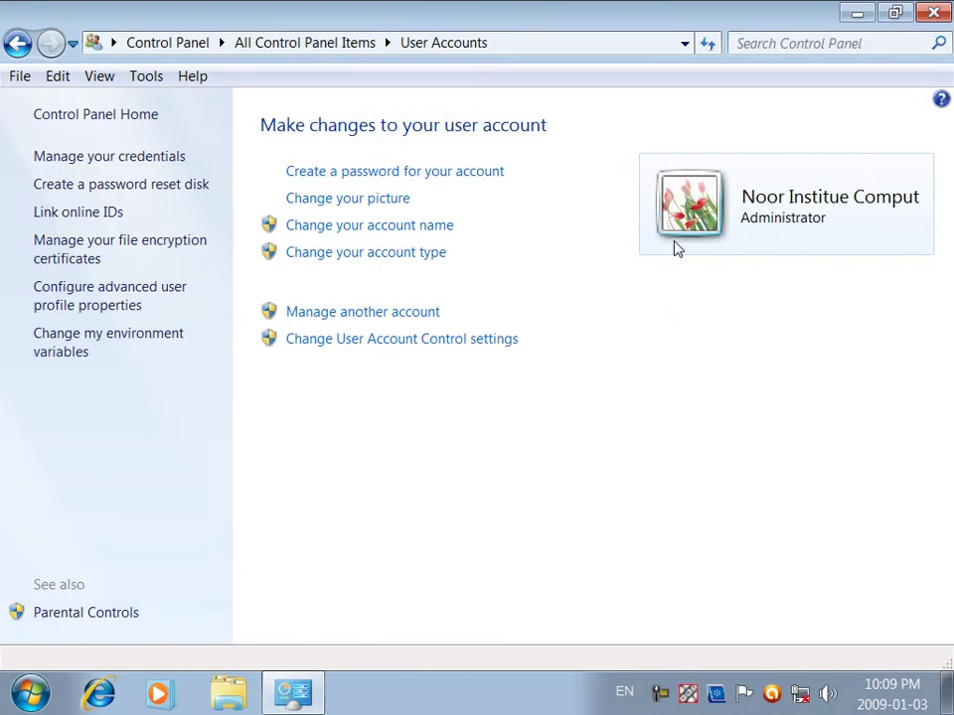
pyautogui.click(391, 315)
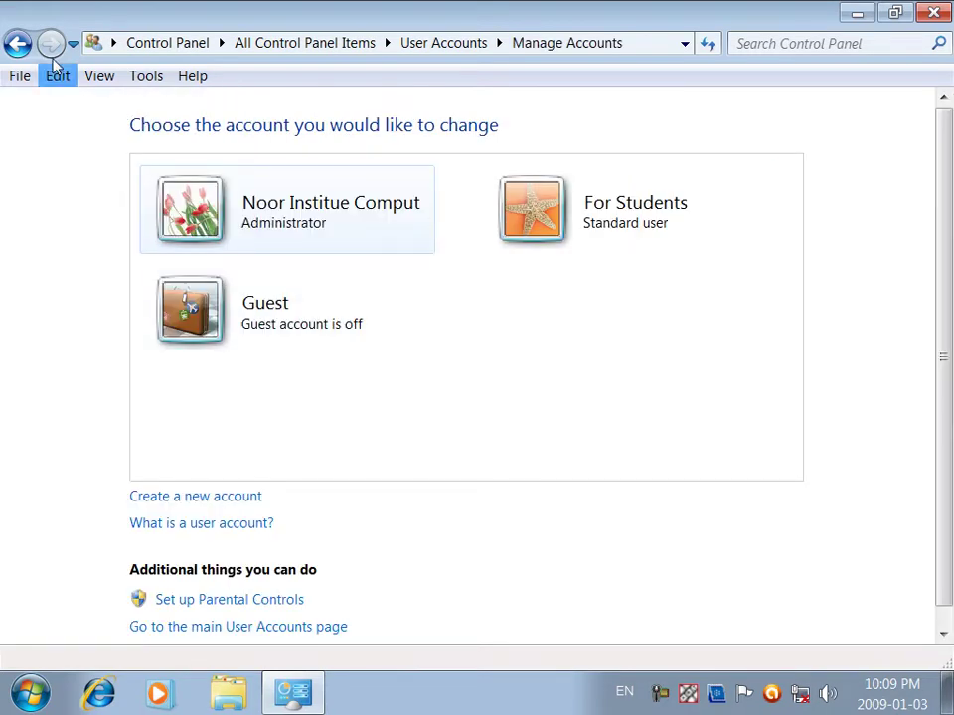
pyautogui.click(18, 43)
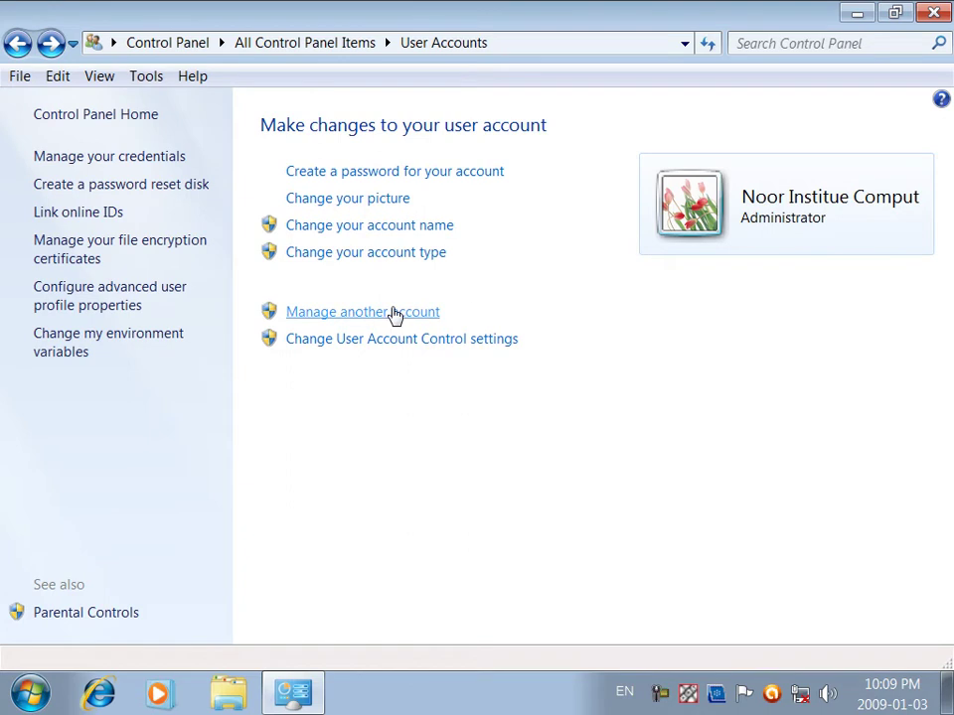
pyautogui.click(394, 313)
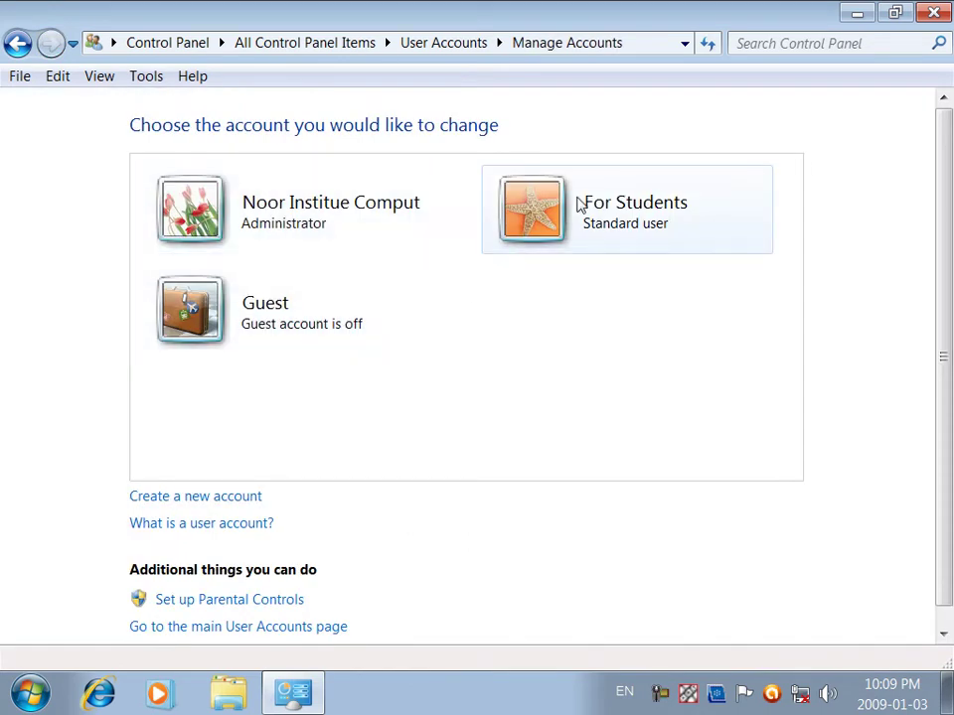
pyautogui.click(579, 203)
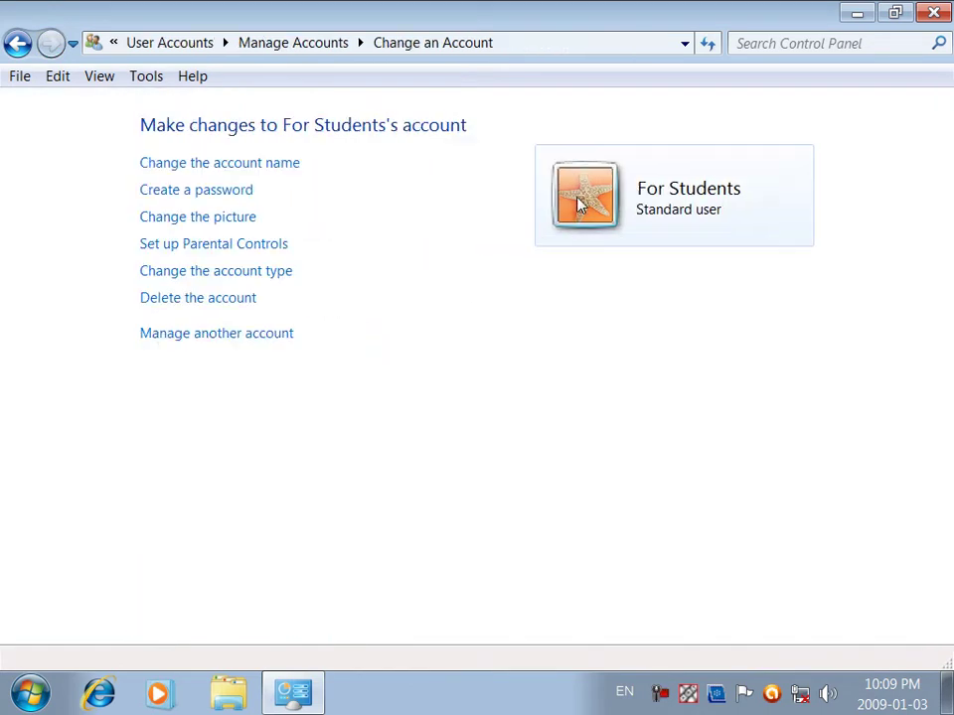
# Step: Change the For Students account type from Standard user to Administrator, then revisit pages via Back/Forward
pyautogui.click(235, 283)
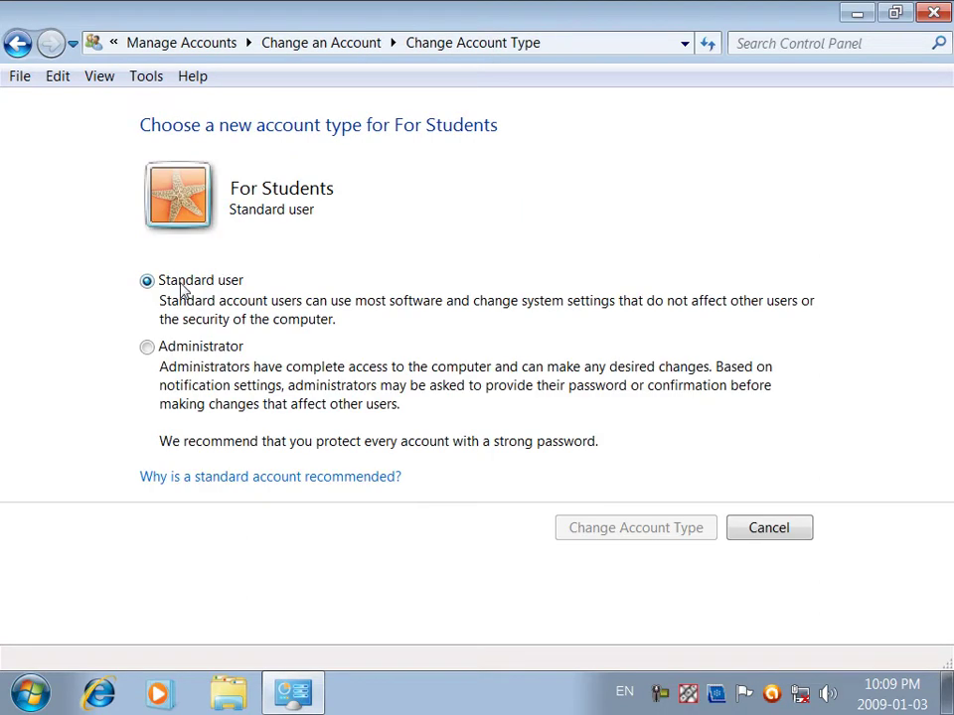
pyautogui.click(164, 349)
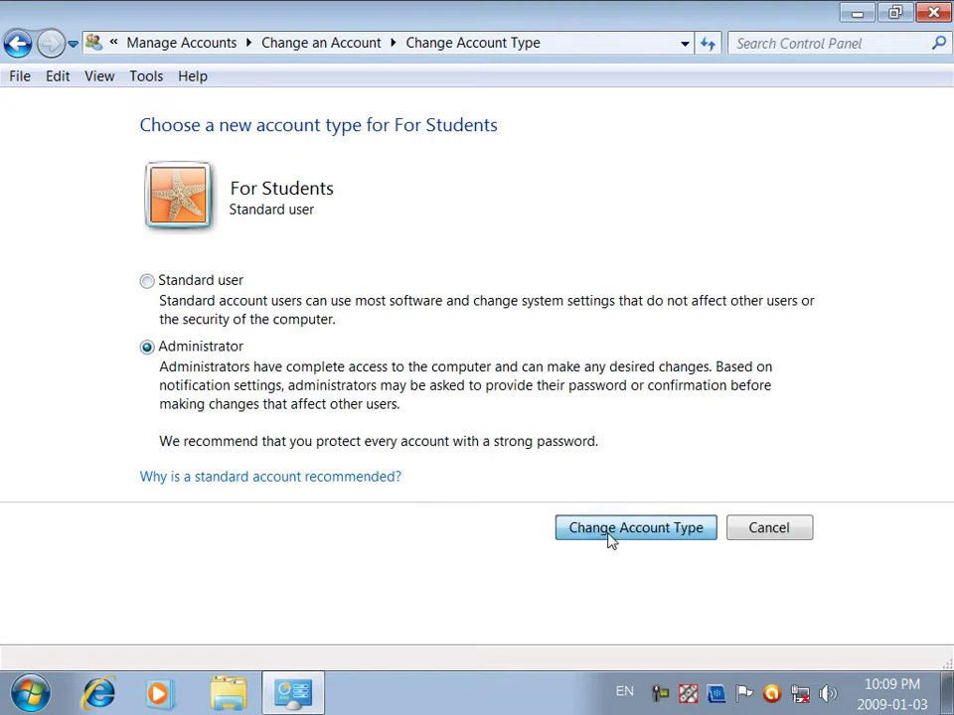
pyautogui.click(611, 536)
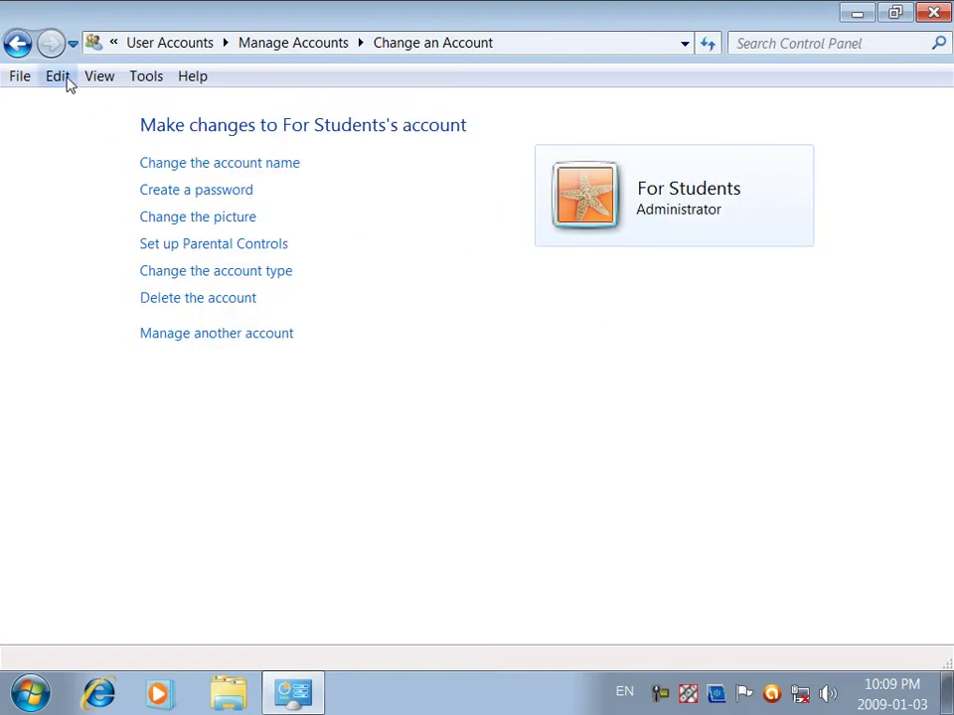
pyautogui.click(17, 42)
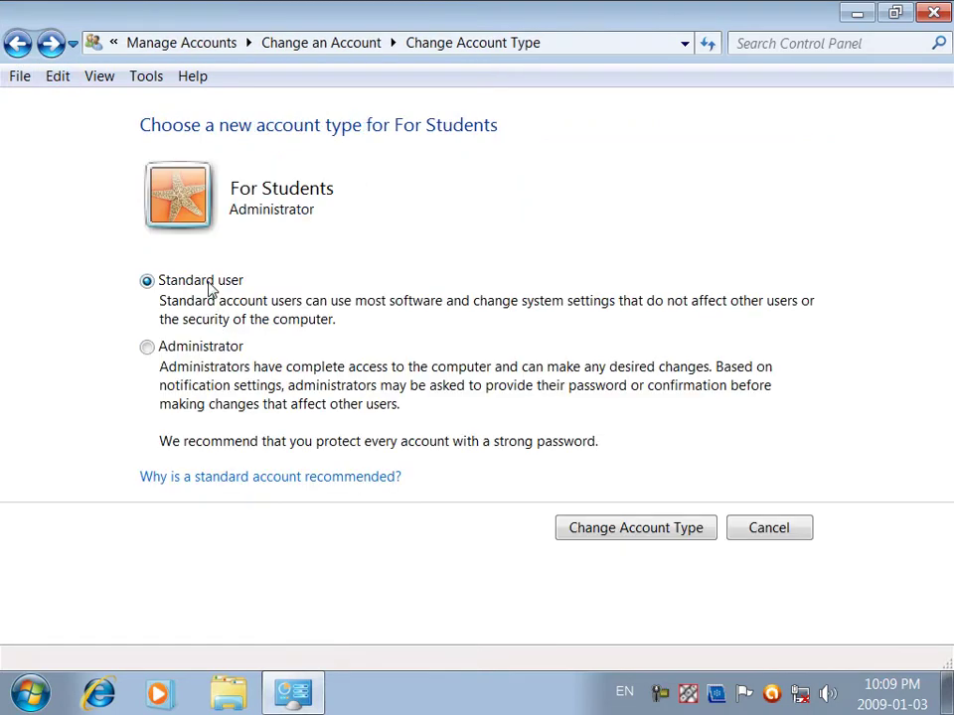
pyautogui.click(50, 43)
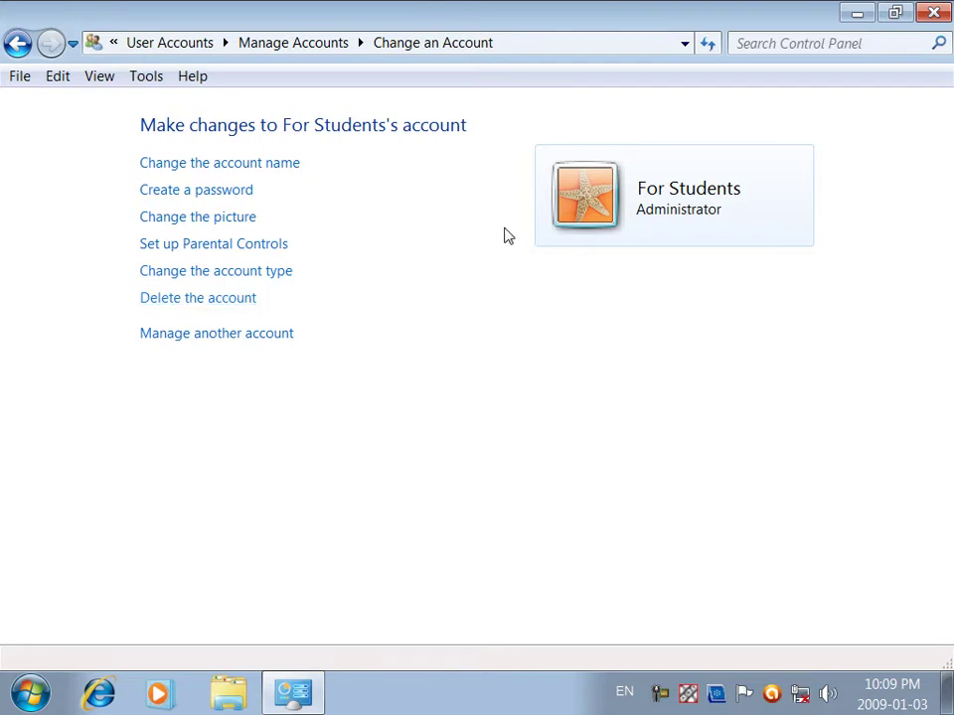
# Step: Delete the For Students account with its files and dismiss the logged-in account error
pyautogui.click(225, 298)
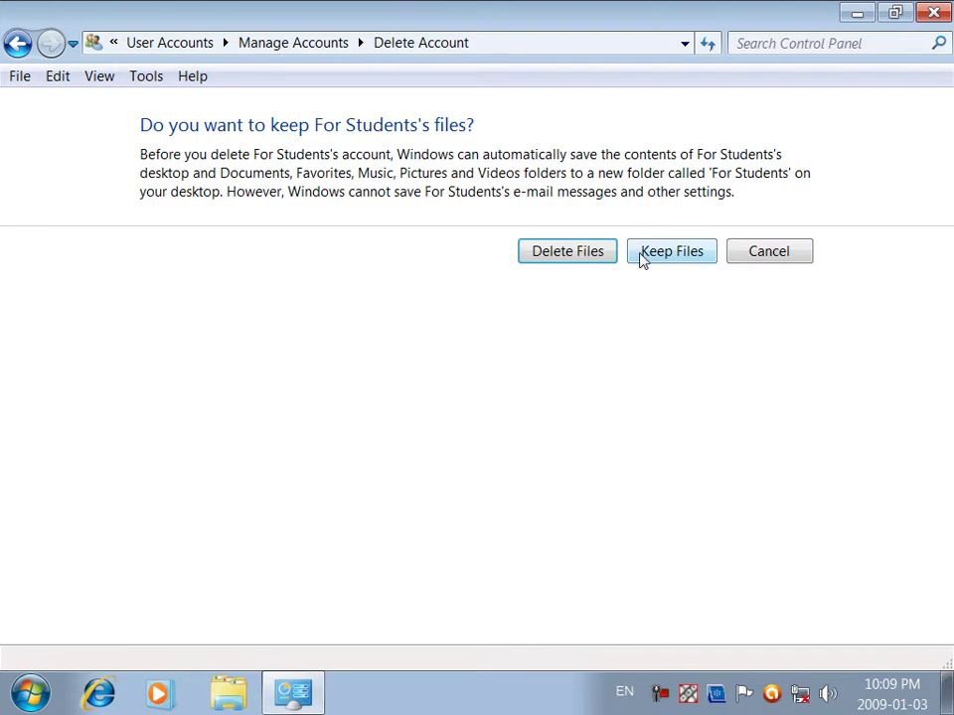
pyautogui.click(562, 251)
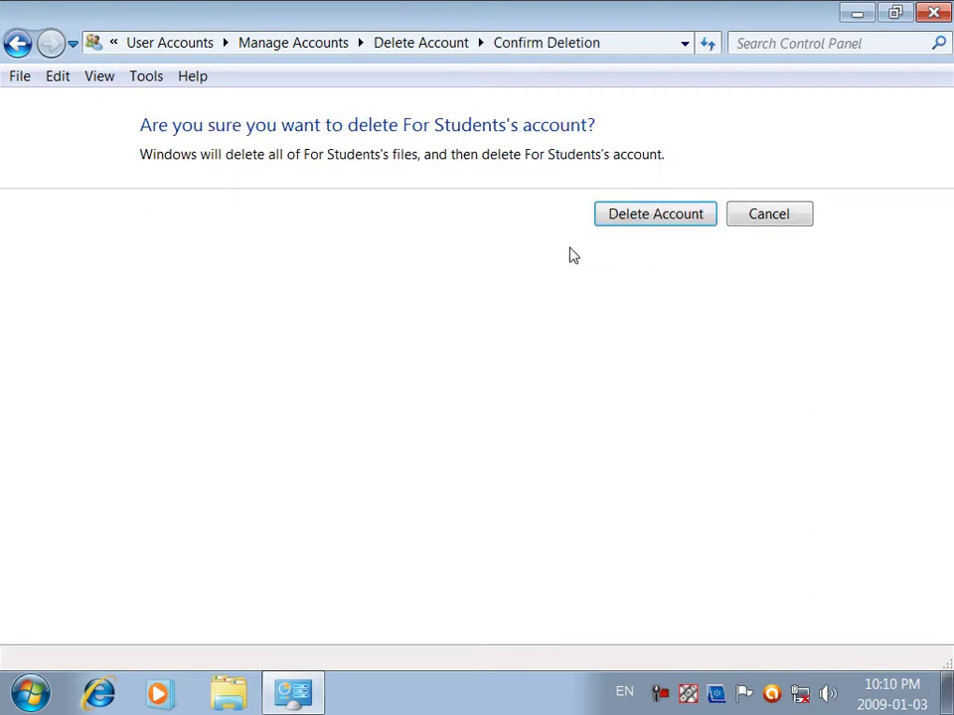
pyautogui.click(632, 223)
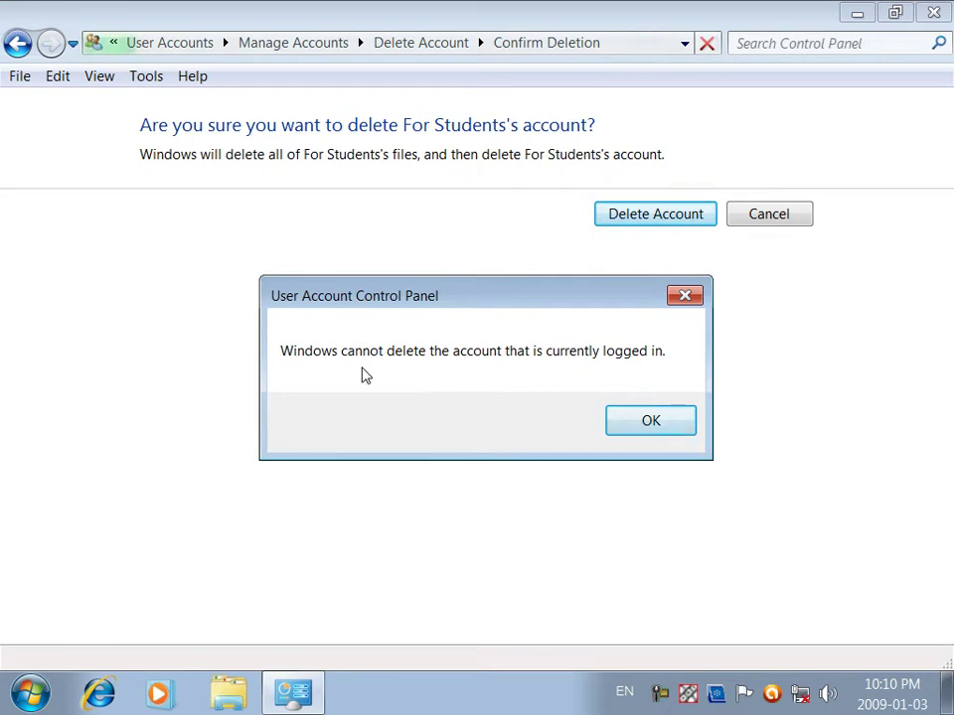
pyautogui.click(630, 420)
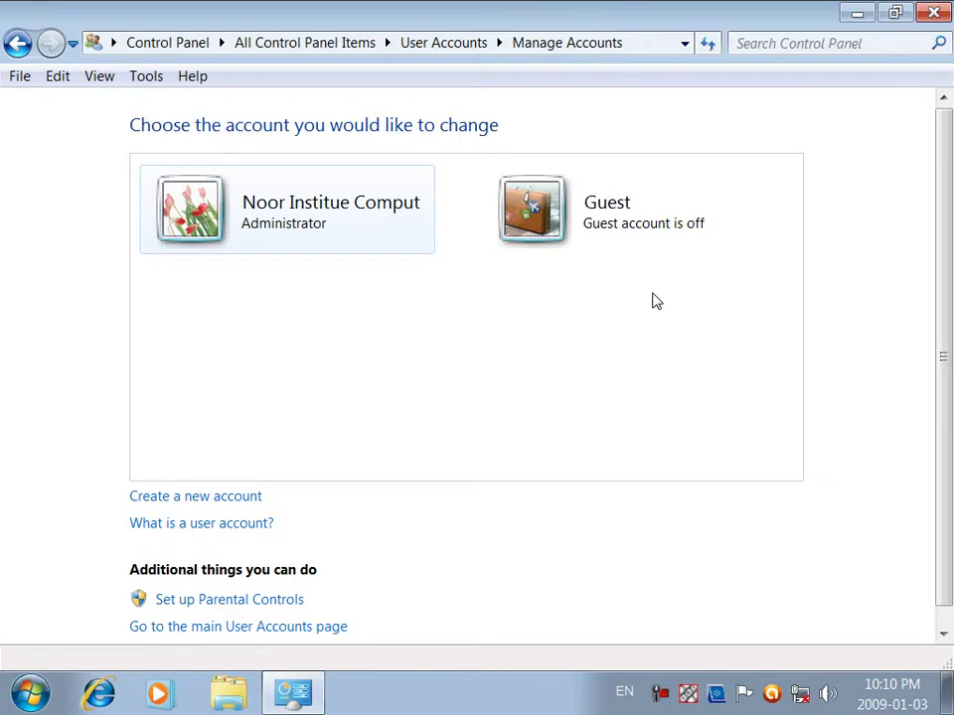
# Step: Go back four pages to All Control Panel Items
pyautogui.click(15, 43)
pyautogui.click(16, 46)
pyautogui.click(17, 46)
pyautogui.click(17, 46)
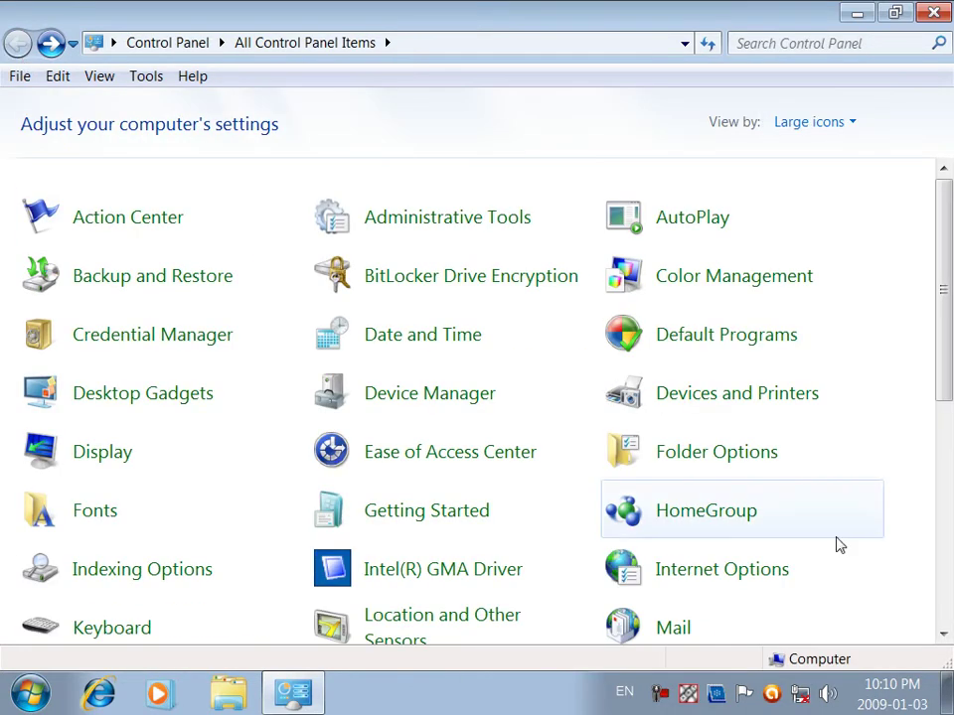
pyautogui.moveTo(947, 359); pyautogui.dragTo(892, 626)
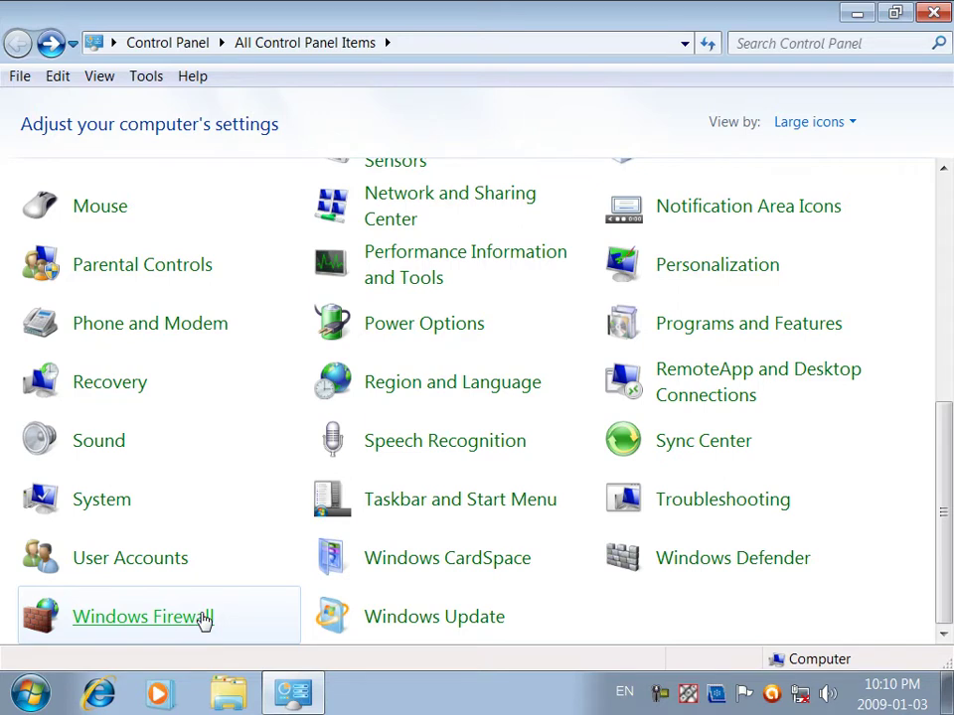
# Step: Open Windows Firewall from the All Control Panel Items list
pyautogui.click(204, 619)
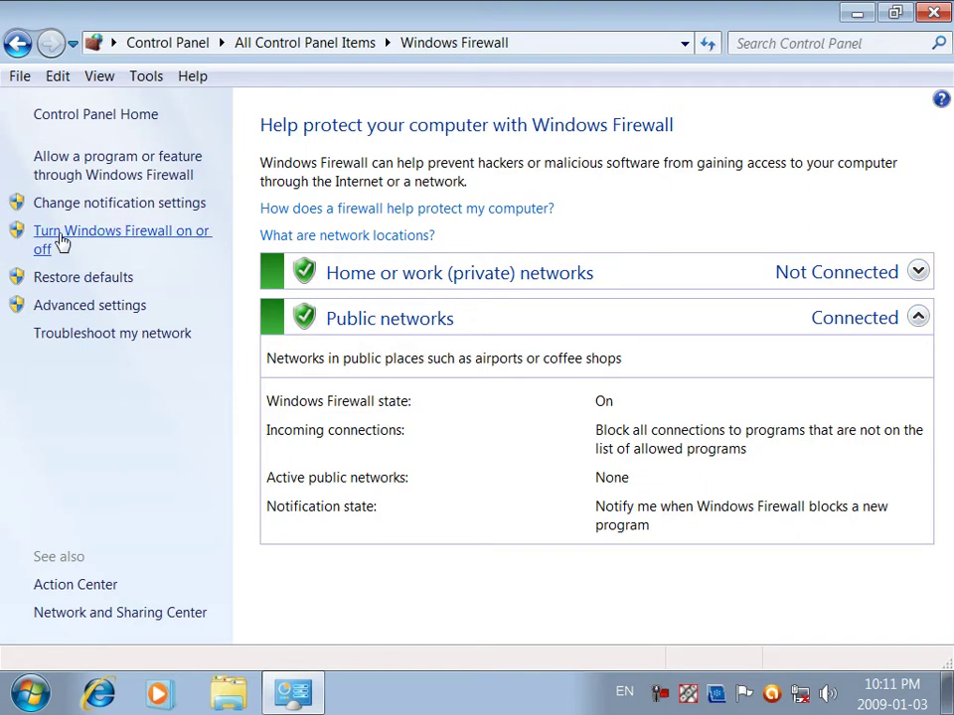
pyautogui.click(162, 234)
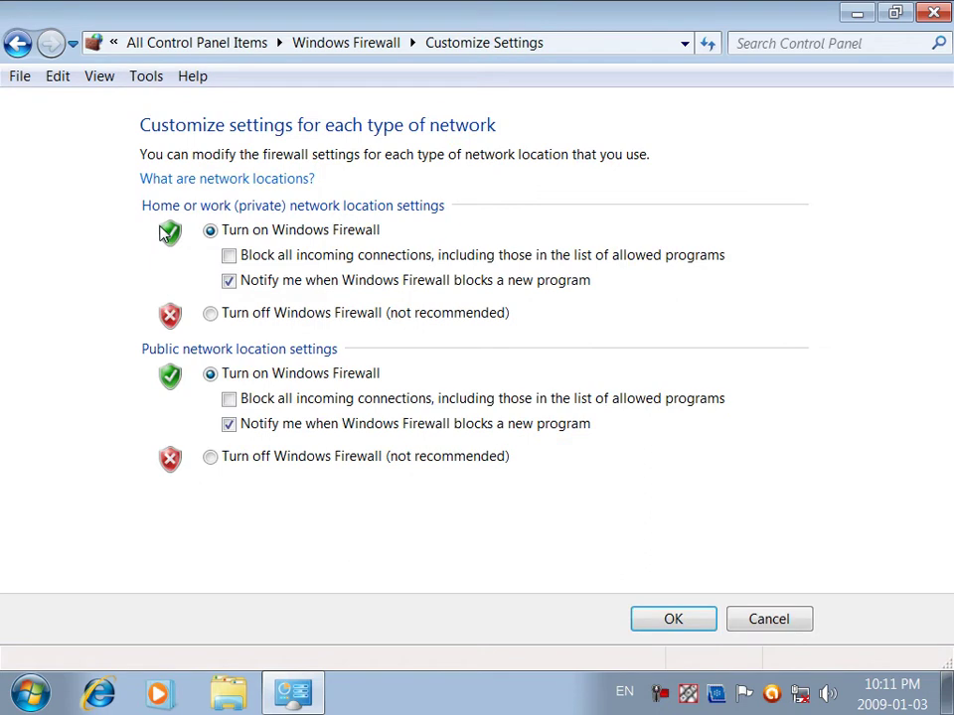
pyautogui.click(235, 316)
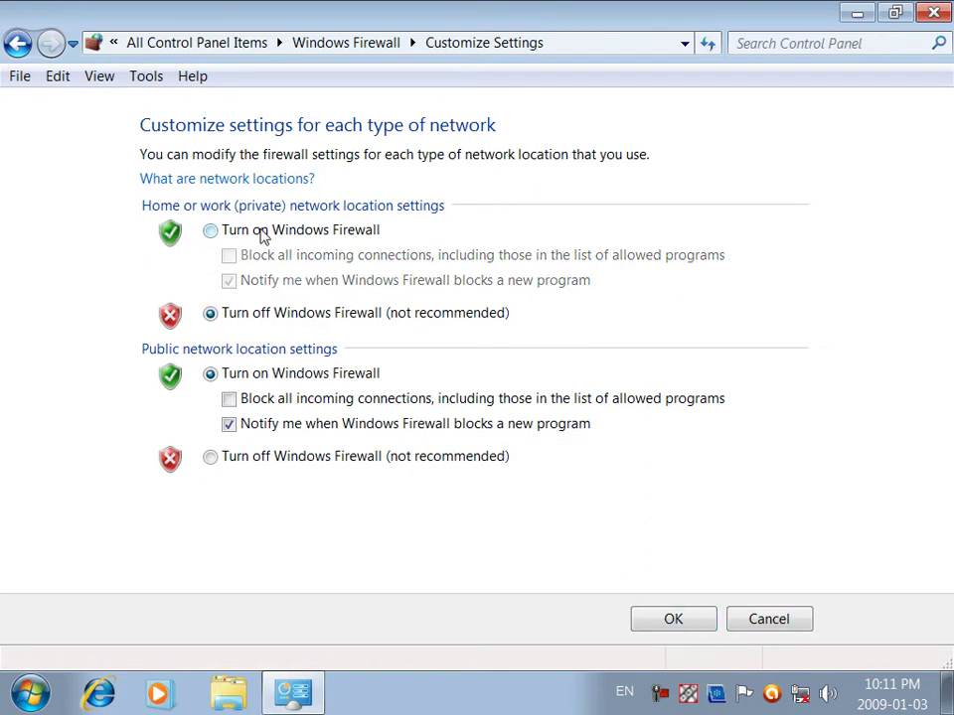
pyautogui.click(221, 459)
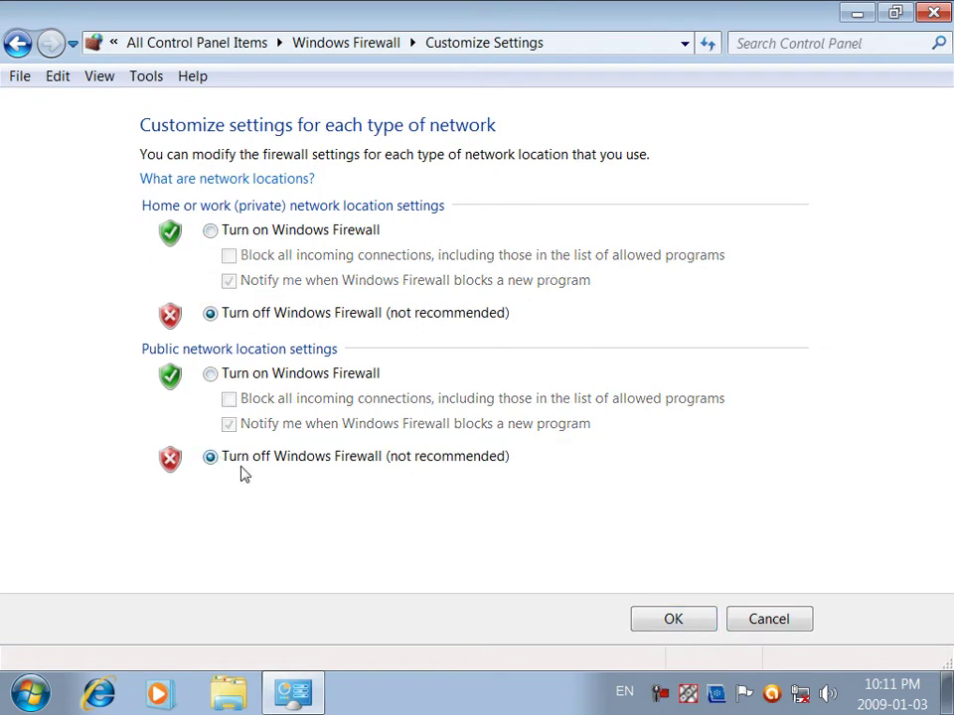
pyautogui.click(648, 611)
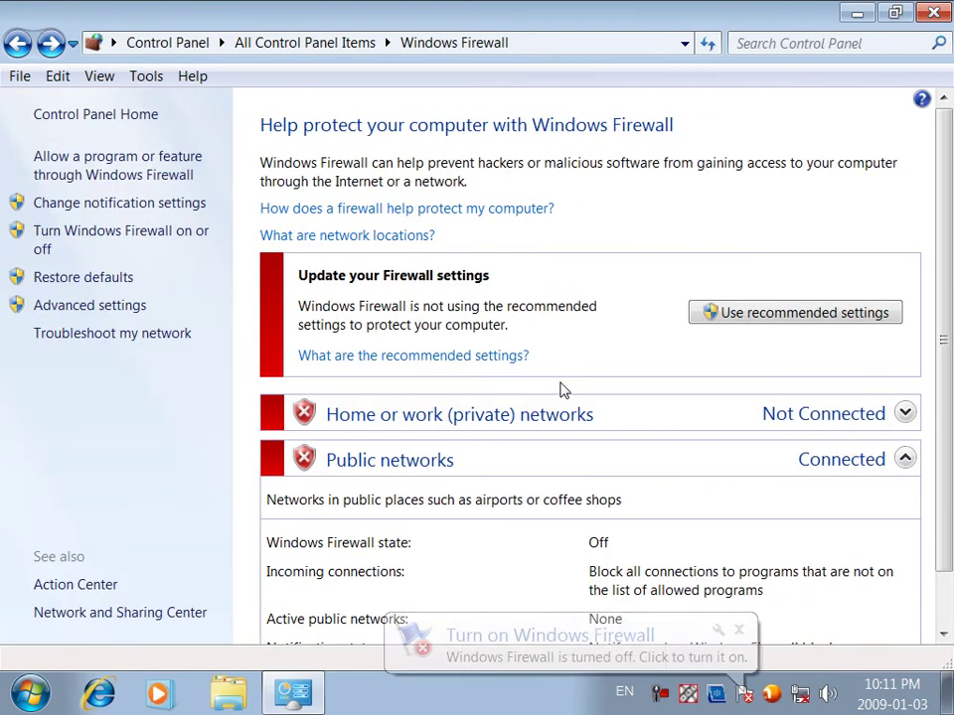
pyautogui.click(132, 247)
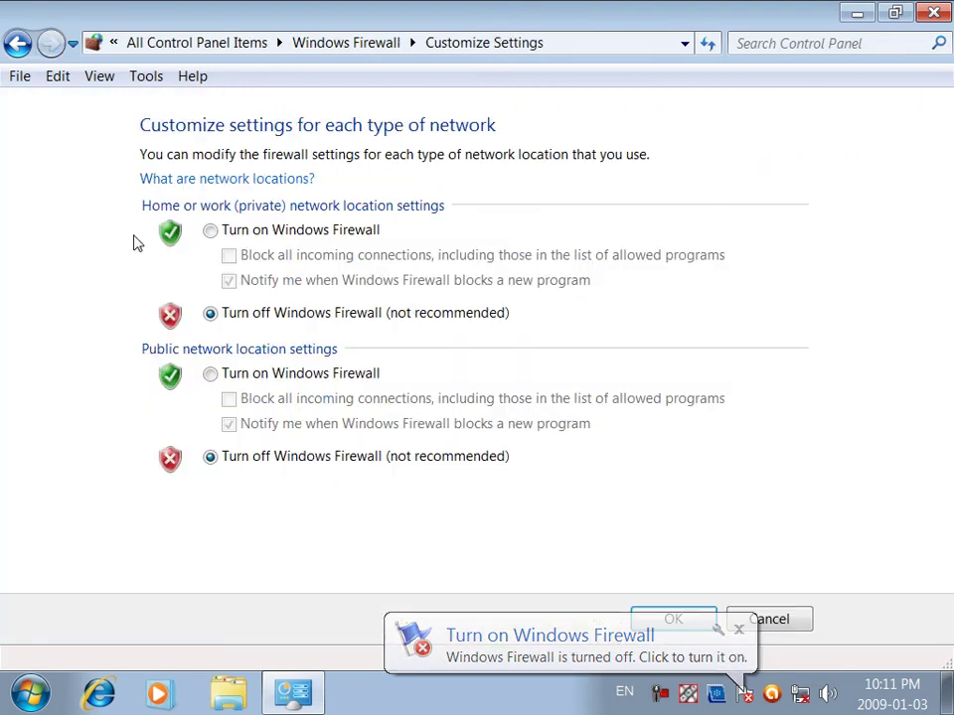
pyautogui.click(210, 231)
pyautogui.click(209, 374)
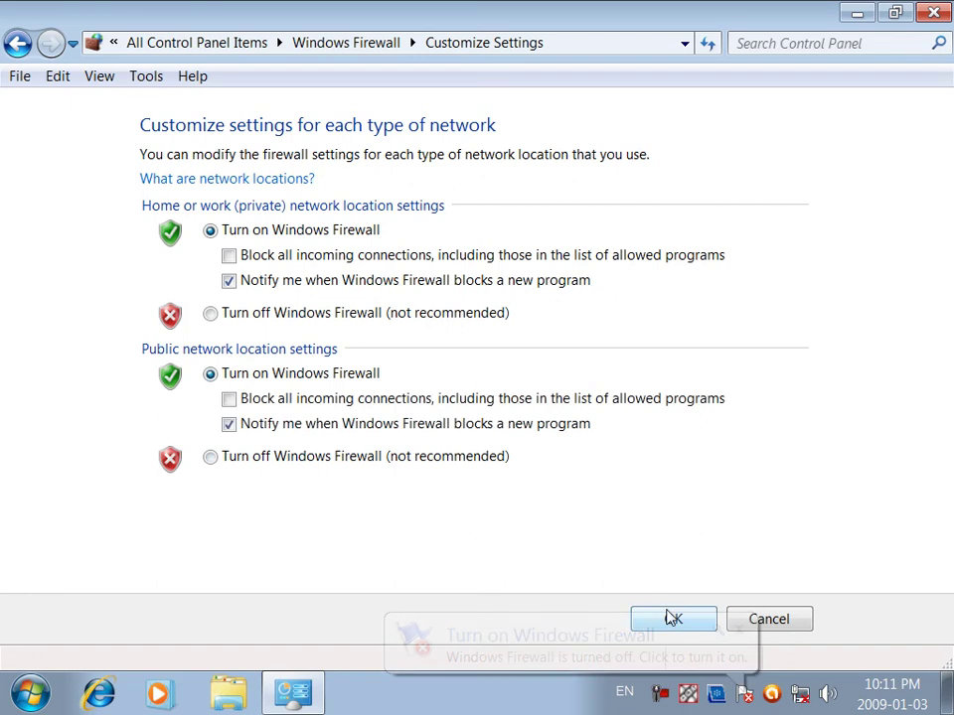
pyautogui.click(694, 624)
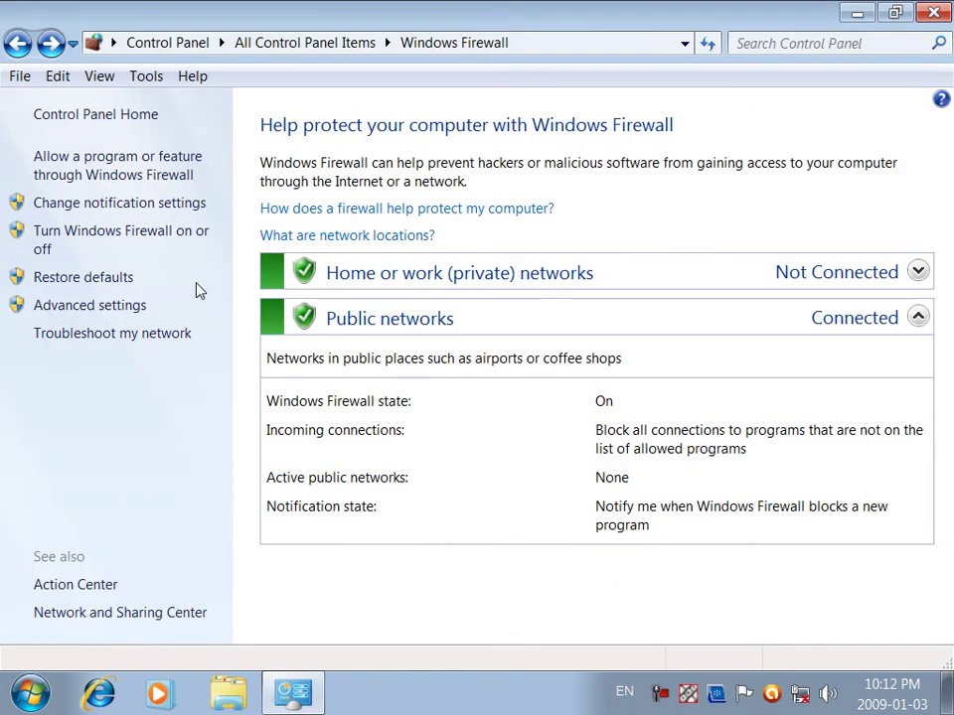
# Step: Run a Windows Update check (fails with error 8024001F), then return to All Control Panel Items
pyautogui.click(17, 43)
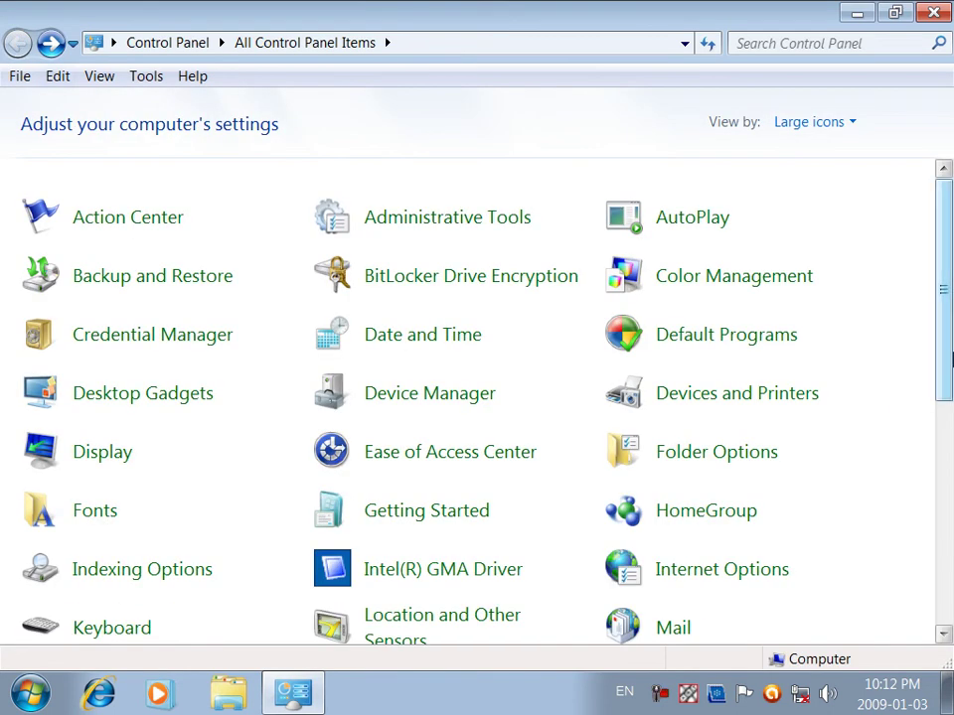
pyautogui.scroll(-5, 900, 553)
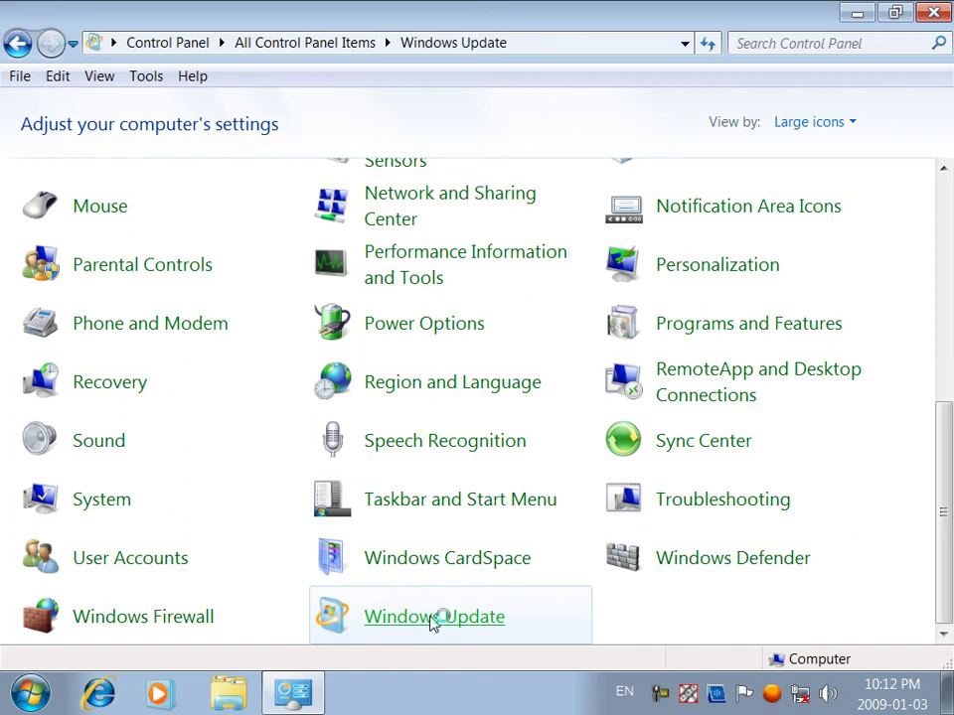
pyautogui.click(435, 621)
pyautogui.click(815, 277)
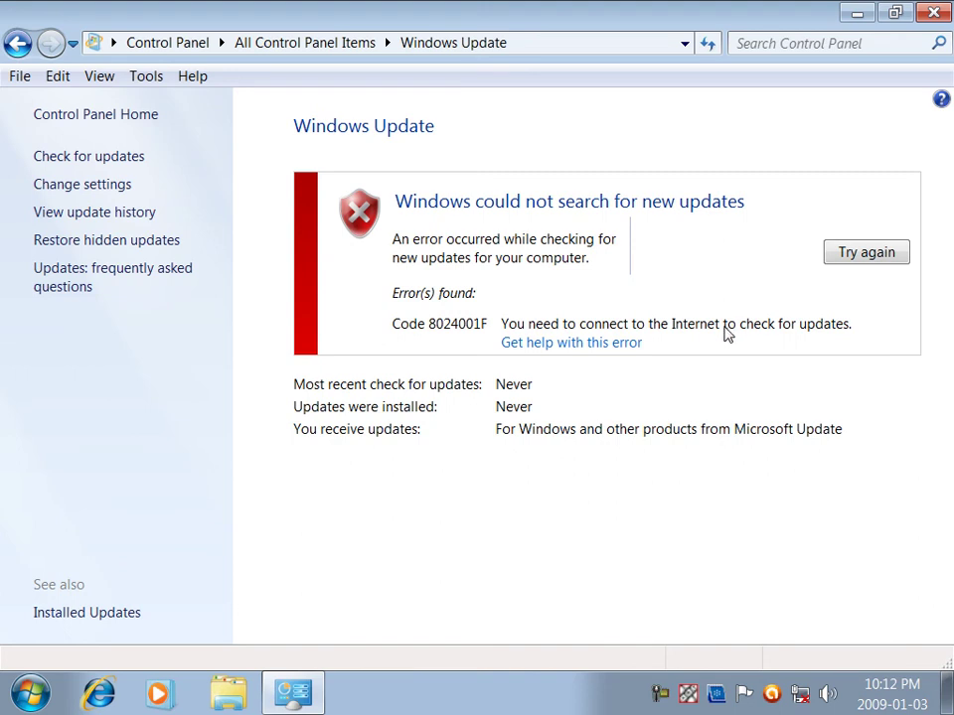
pyautogui.click(17, 43)
pyautogui.moveTo(950, 319); pyautogui.dragTo(951, 505)
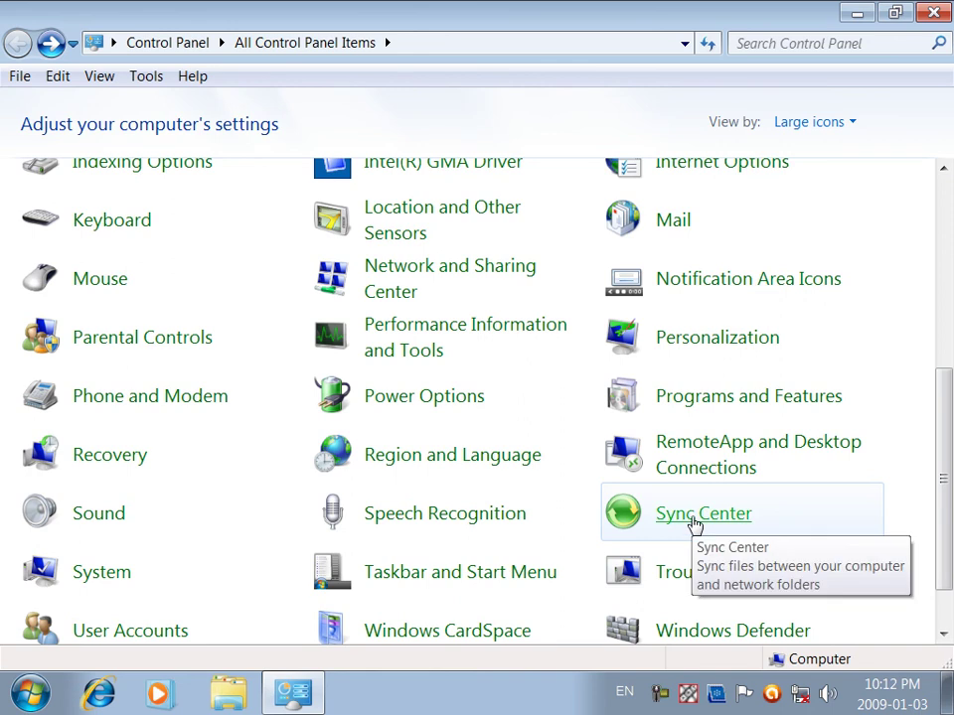
pyautogui.moveTo(944, 479); pyautogui.dragTo(951, 378)
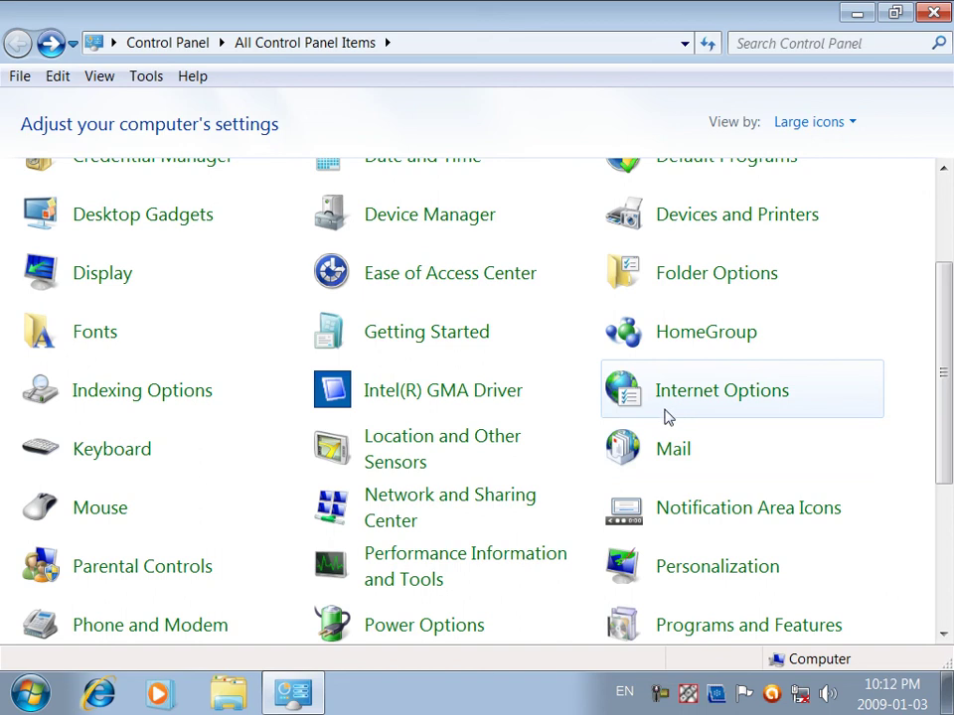
pyautogui.moveTo(944, 376); pyautogui.dragTo(928, 577)
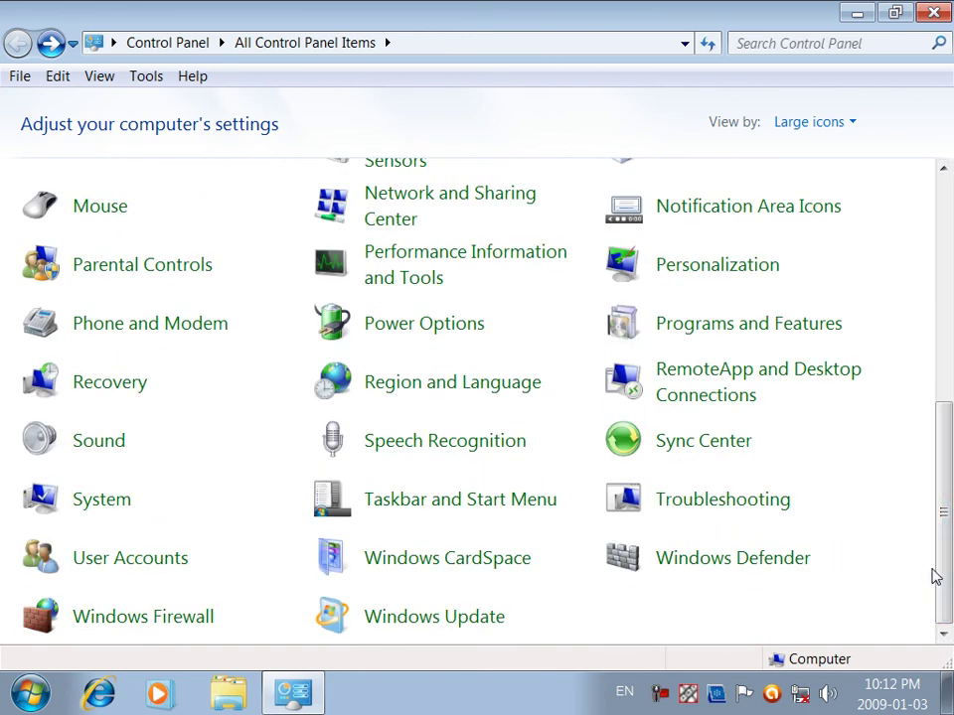